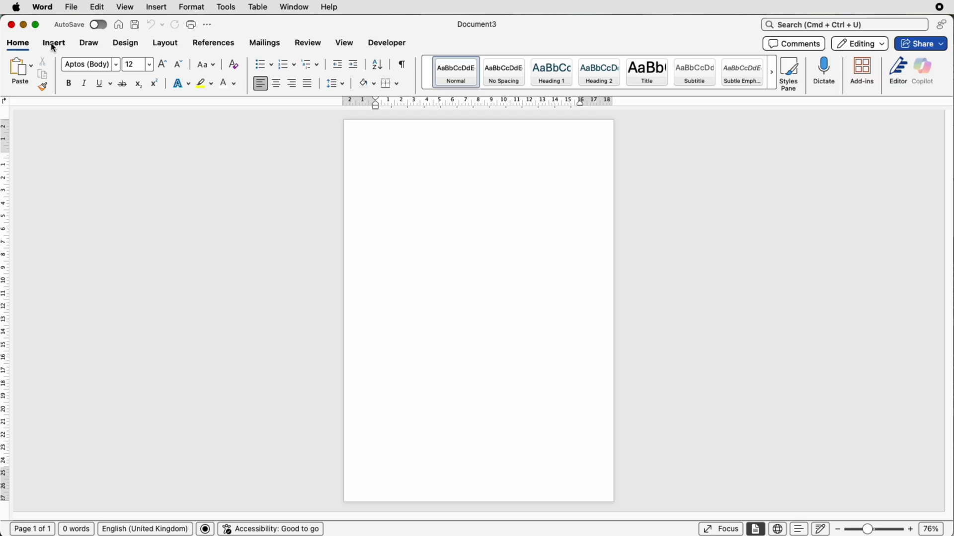
Draw a horizontal text box near the top left of the page
left_click(53, 44)
left_click(676, 66)
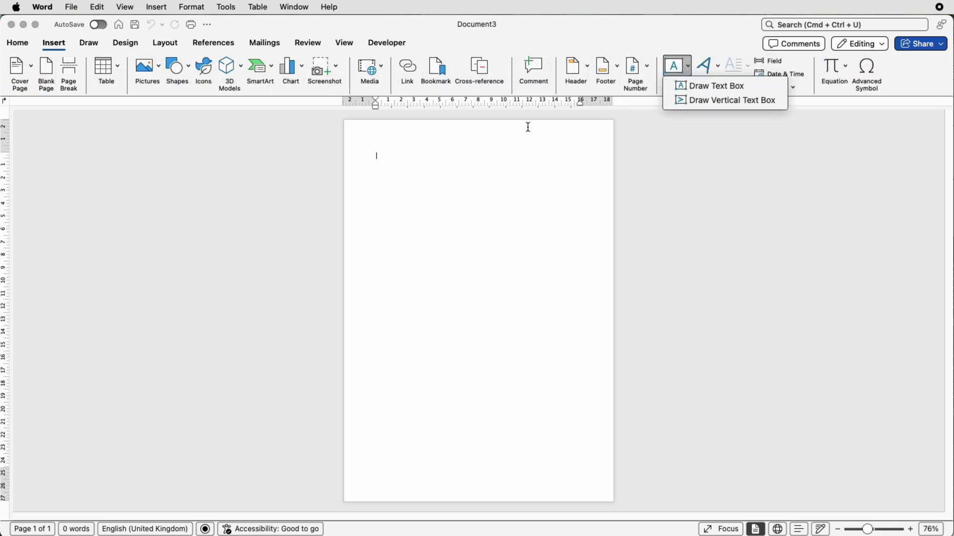
left_click(711, 86)
mouse_move(369, 200)
left_mouse_down()
mouse_move(440, 287)
mouse_move(435, 294)
left_mouse_up()
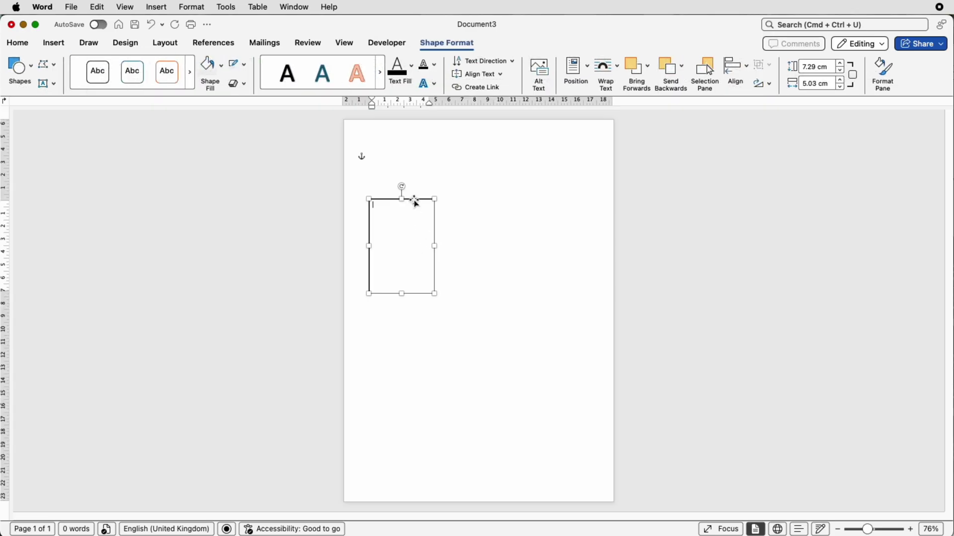
left_click_drag(415, 201, 431, 189)
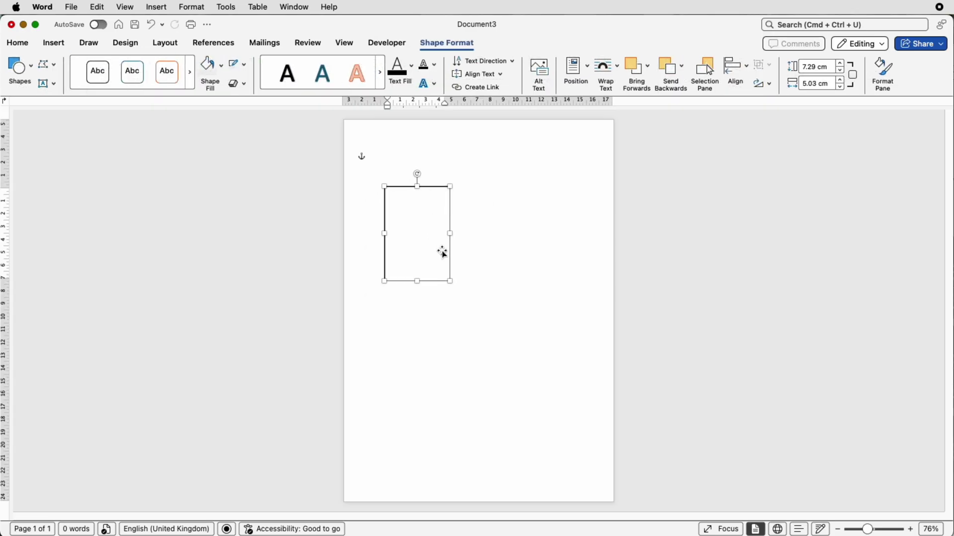
left_click_drag(450, 282, 456, 277)
Size the text box to 6.24 cm high by 4.66 cm wide and move it higher
left_click(817, 67)
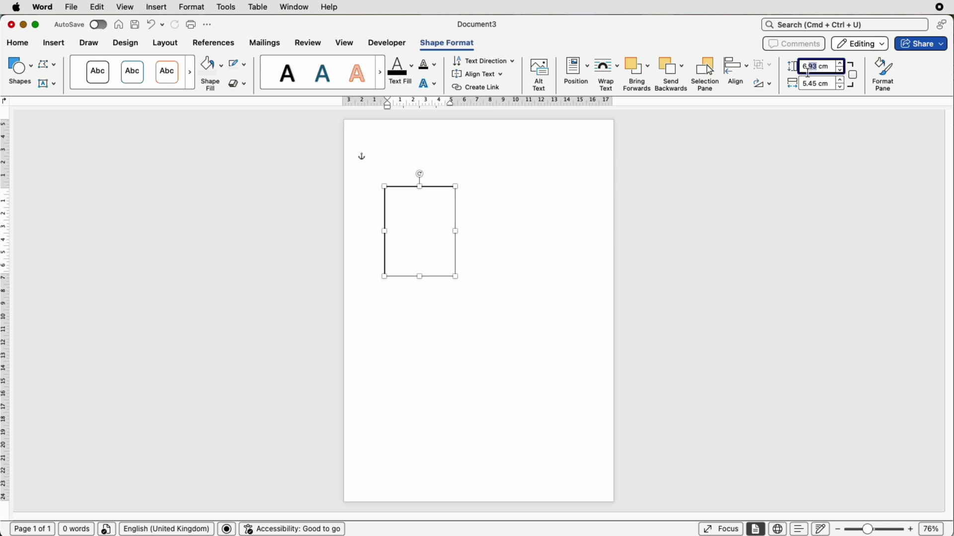
type("24")
left_click(813, 66)
left_click(819, 84)
left_click_drag(818, 85, 801, 85)
type("4")
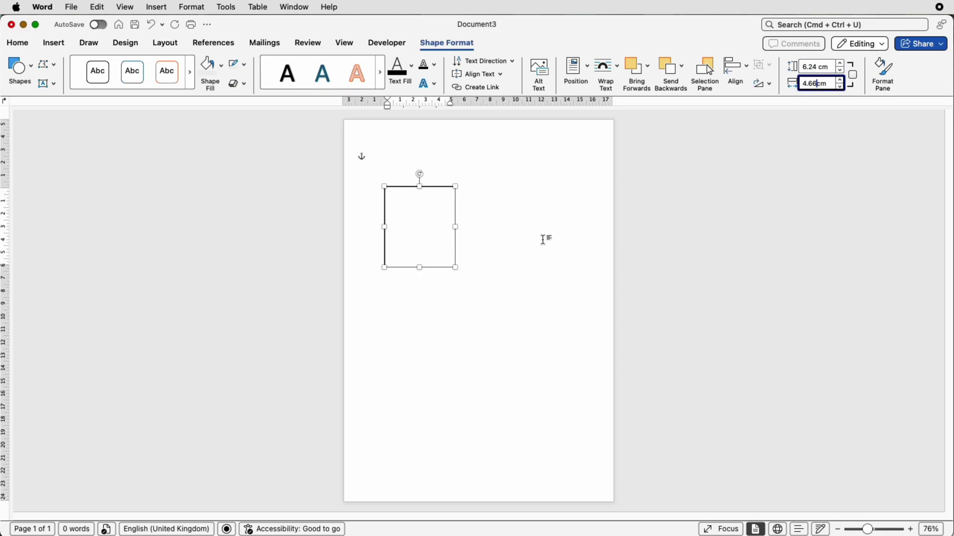
key("Return")
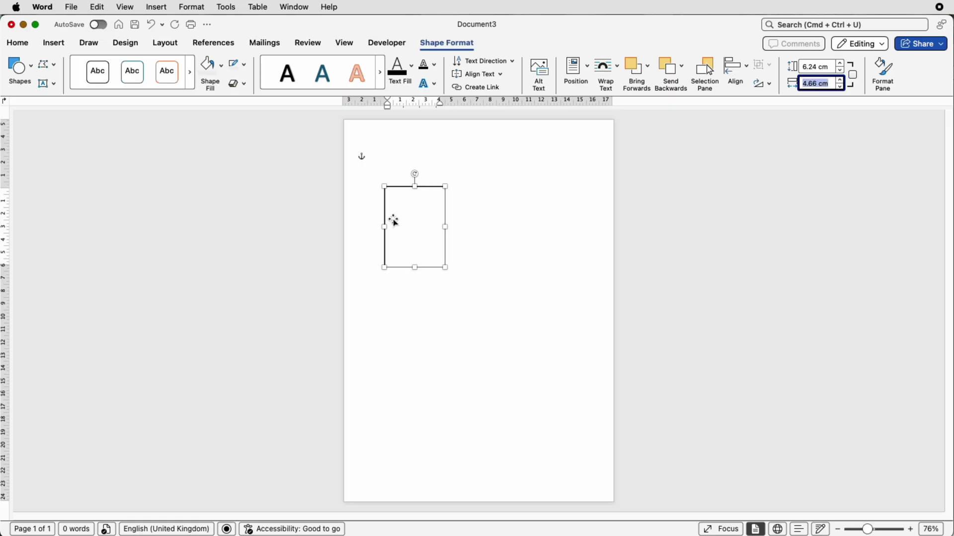
left_click_drag(417, 230, 417, 200)
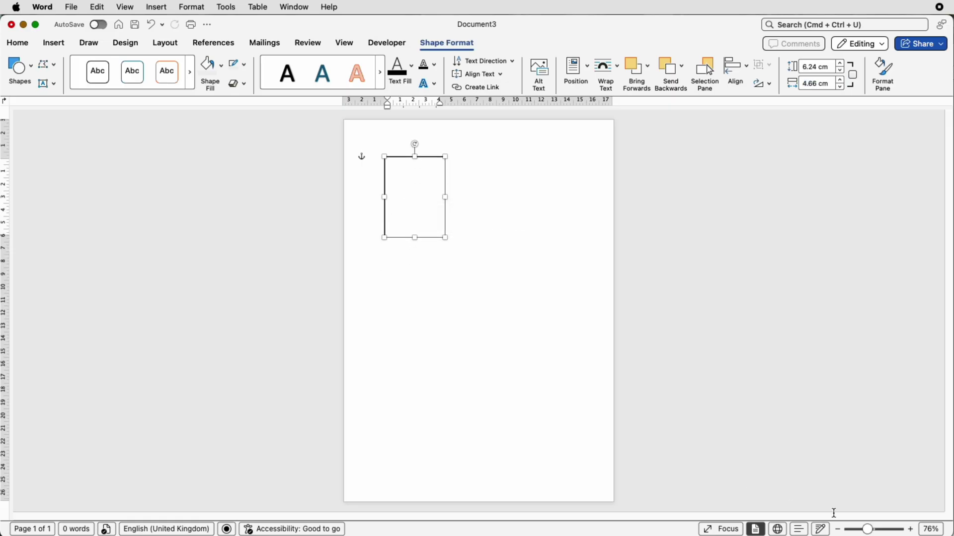
left_click_drag(869, 530, 879, 529)
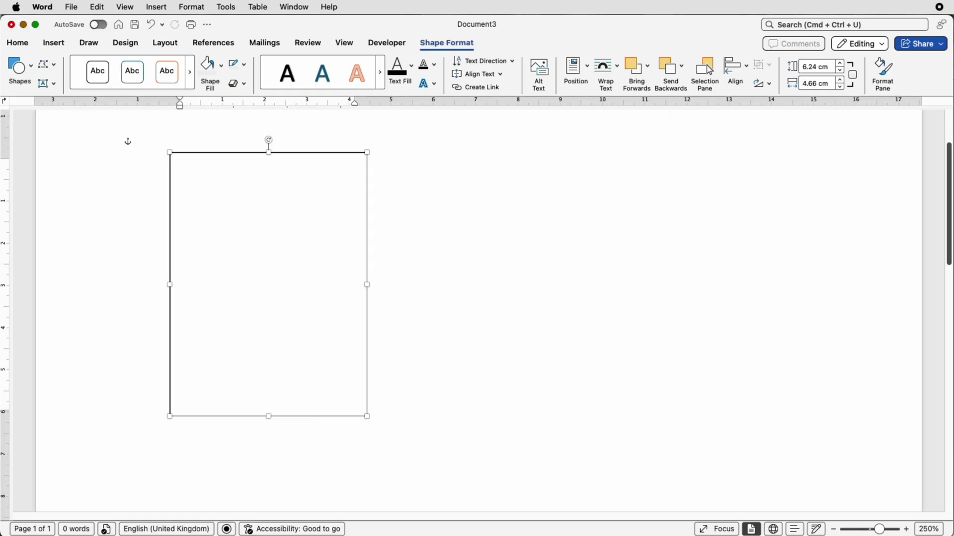
Paste the bold 1974 heading and two sample paragraphs into the box and centre them
type("1974 Video provides a powerful way to help you prove your point. When you click Online Video, you can paste in the embed code for the video you want to add.")
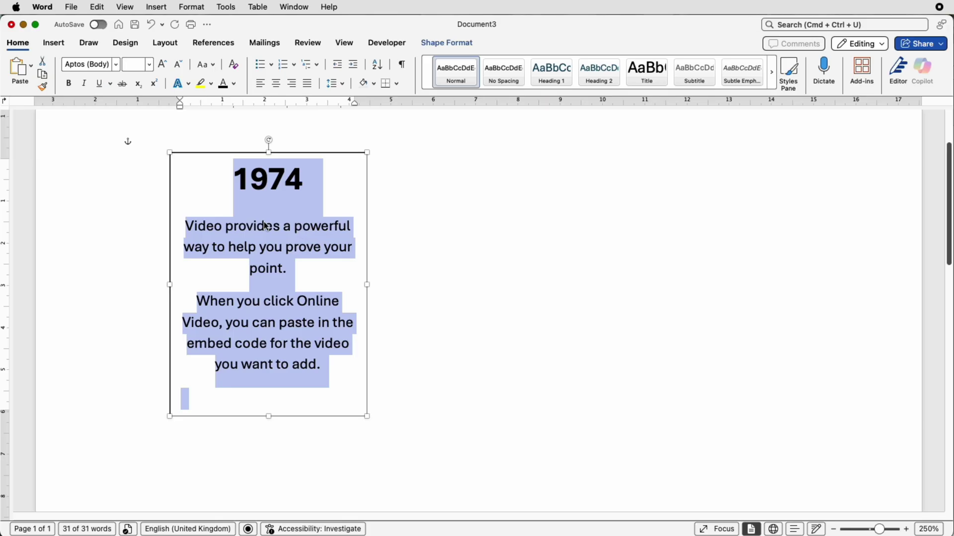
left_click(276, 84)
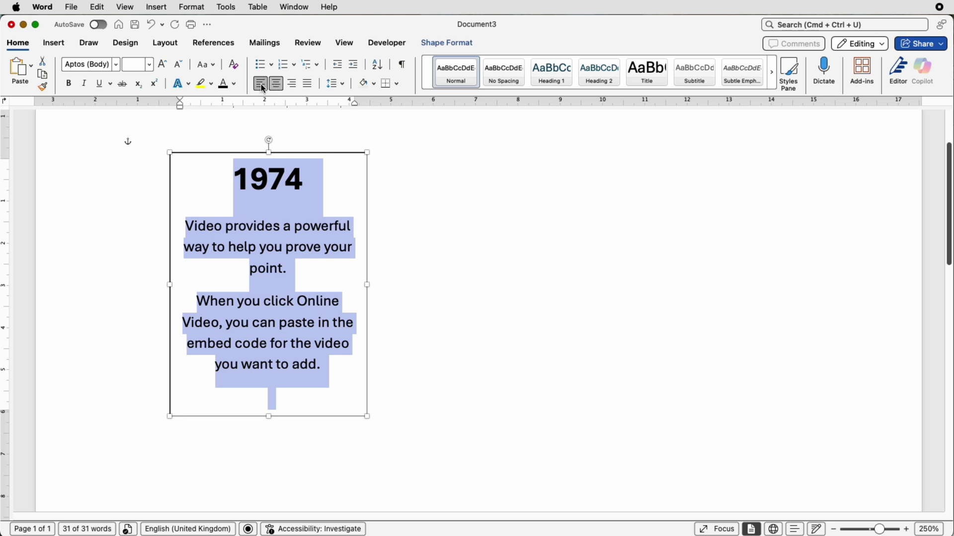
left_click(261, 85)
left_click(275, 84)
left_click(287, 181)
left_click_drag(301, 180, 243, 181)
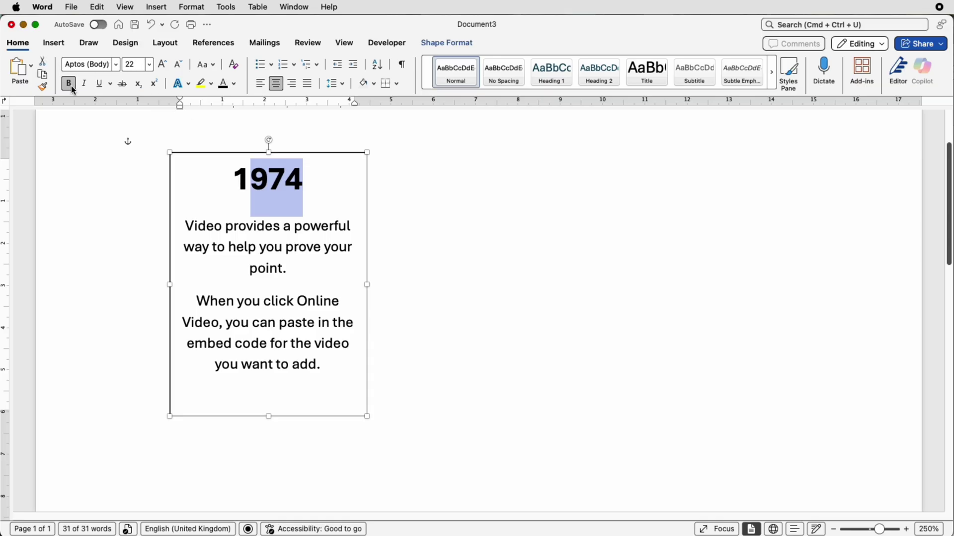
left_click(241, 228)
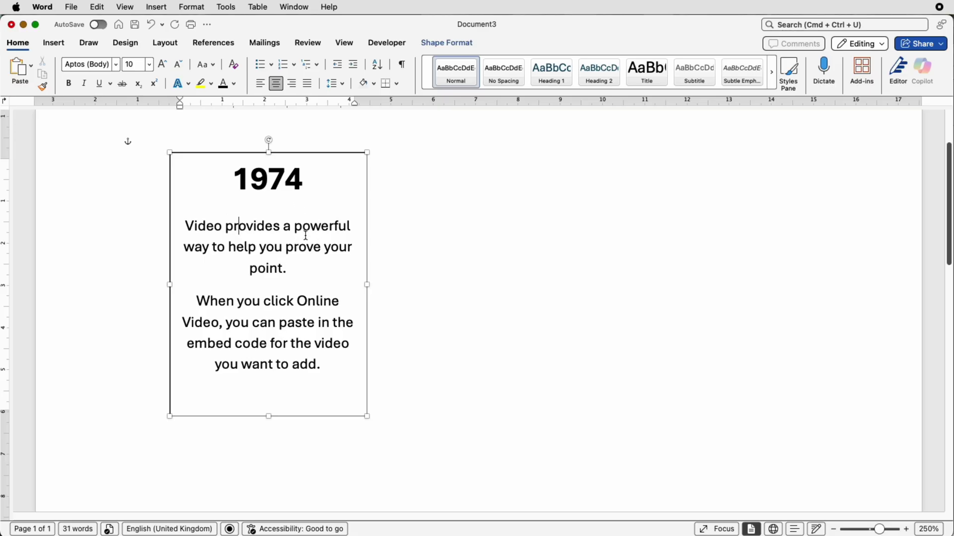
Set the text box's left, right and top inner margins to 0.4 cm and adjust its height
left_click(456, 46)
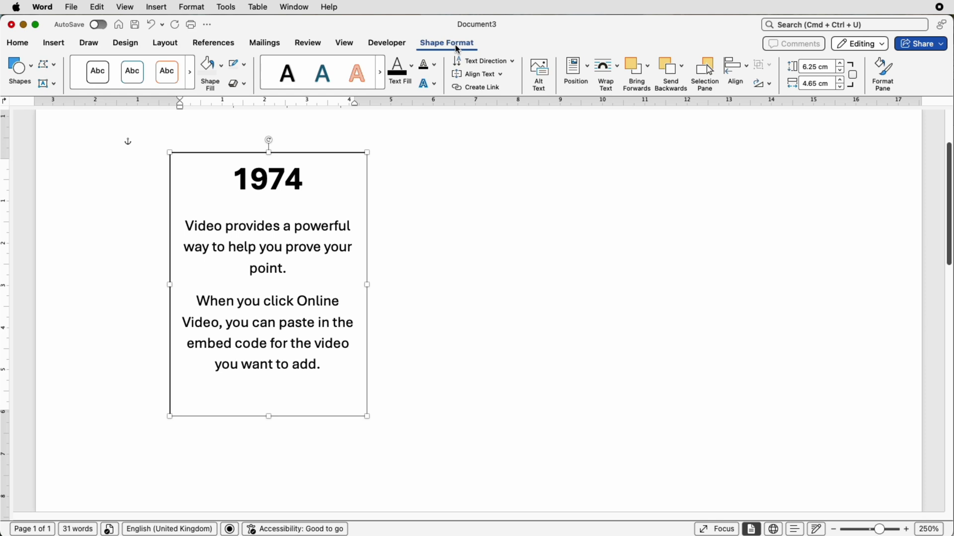
left_click(883, 72)
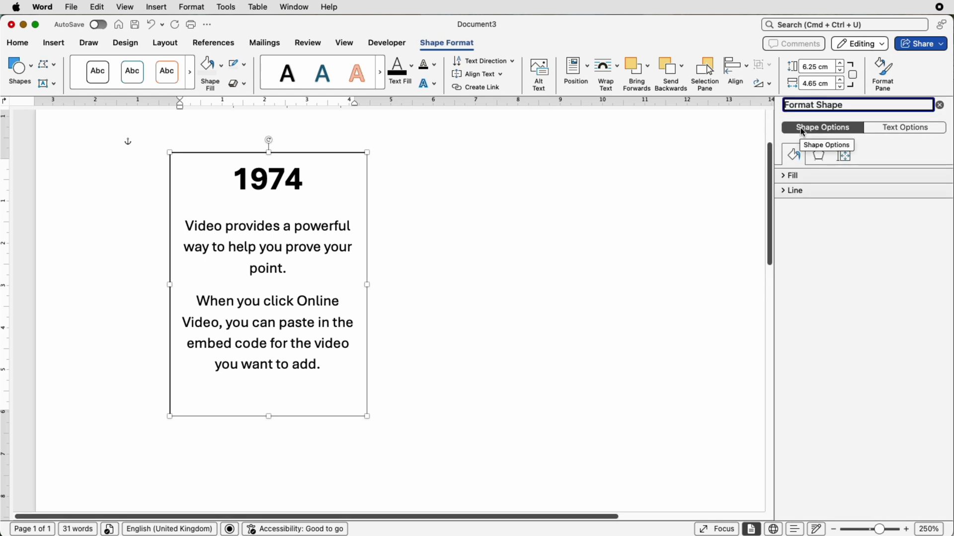
left_click(846, 157)
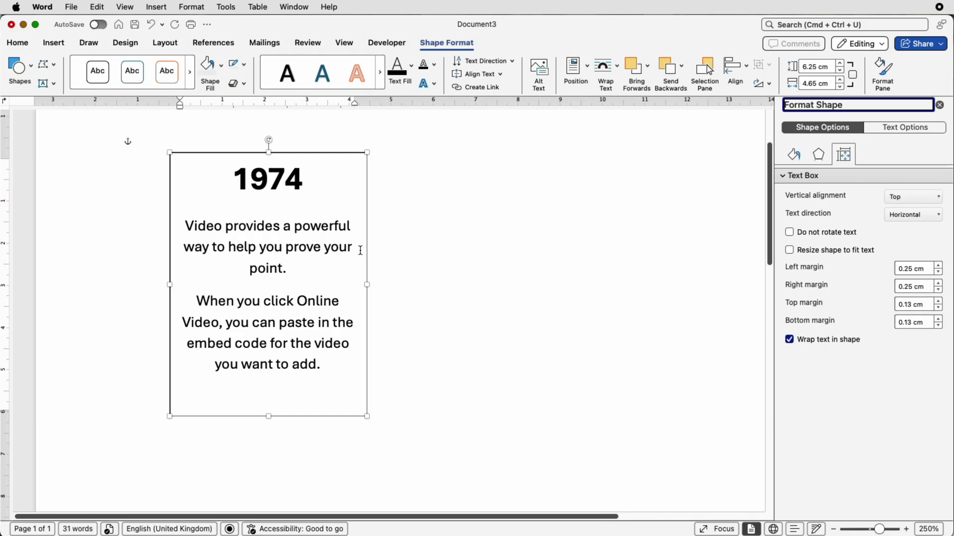
left_click(939, 269)
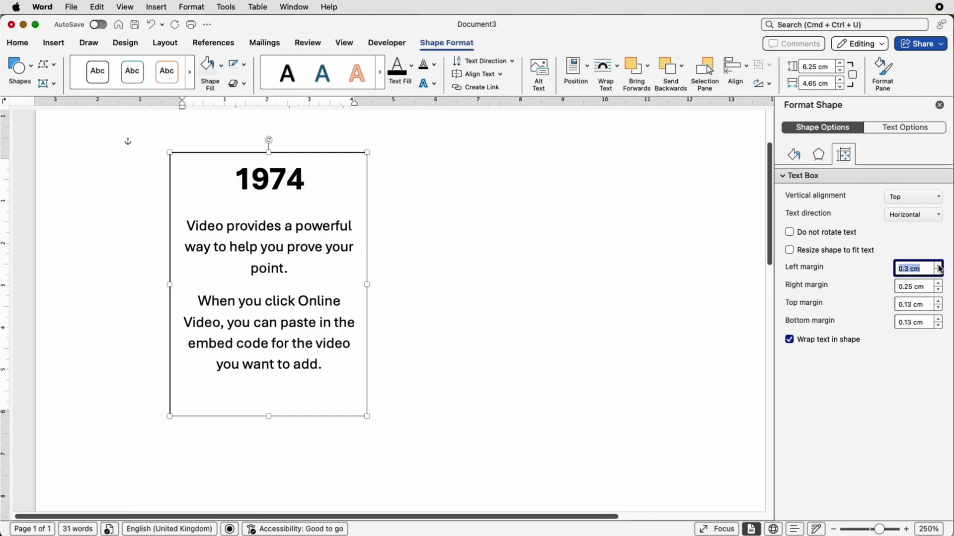
left_click(939, 269)
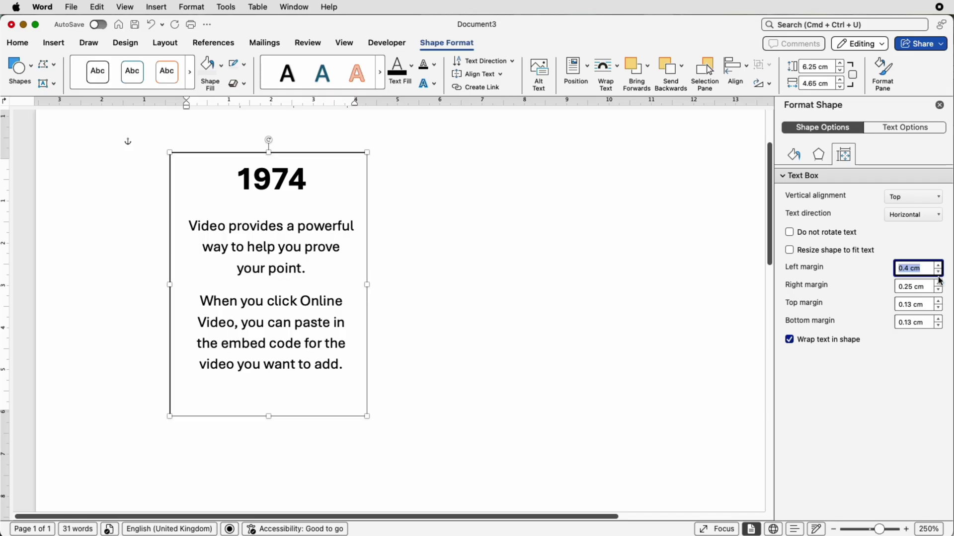
left_click(938, 284)
left_click(938, 284)
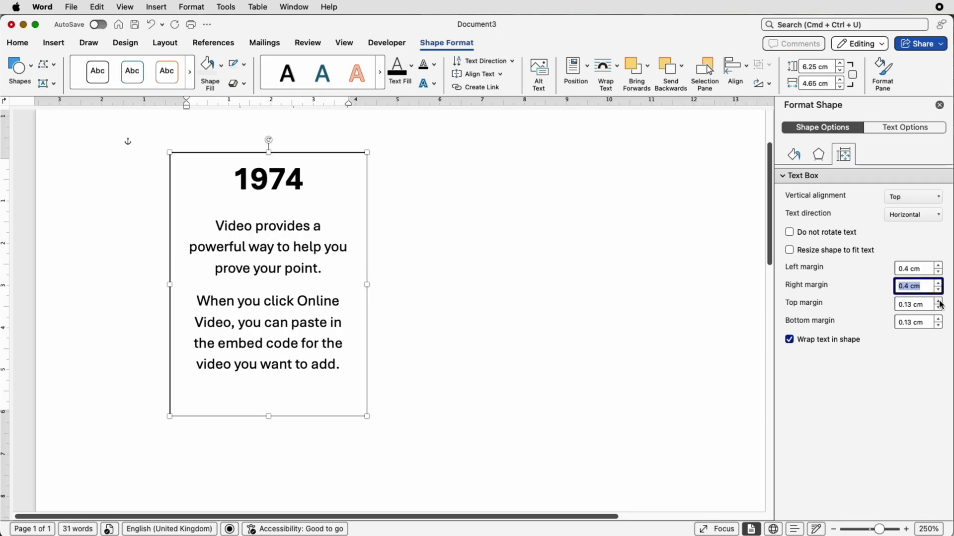
left_click(939, 301)
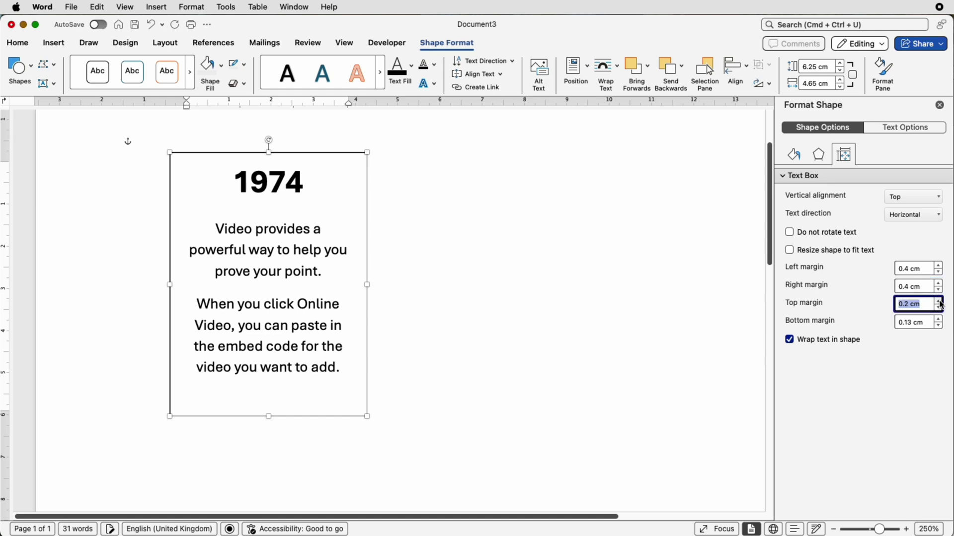
left_click(939, 301)
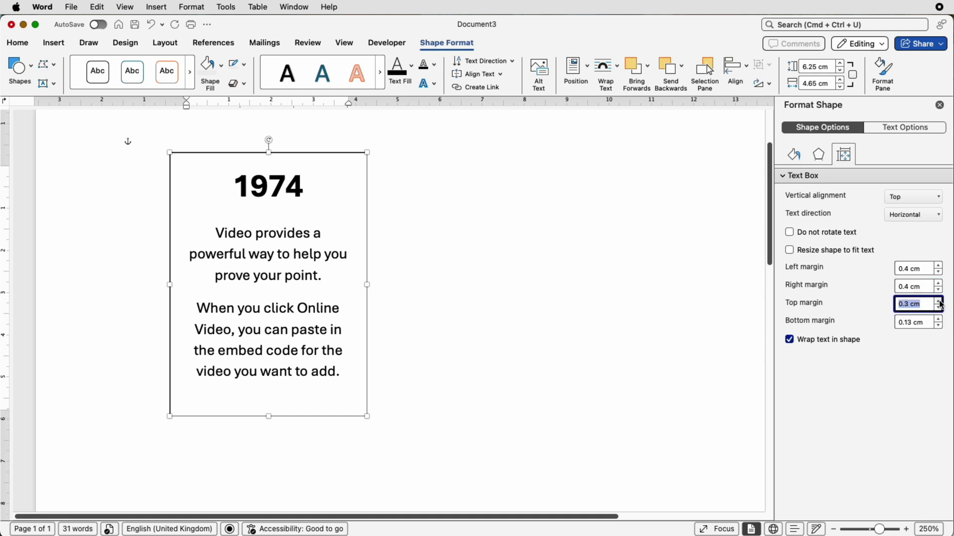
left_click(939, 302)
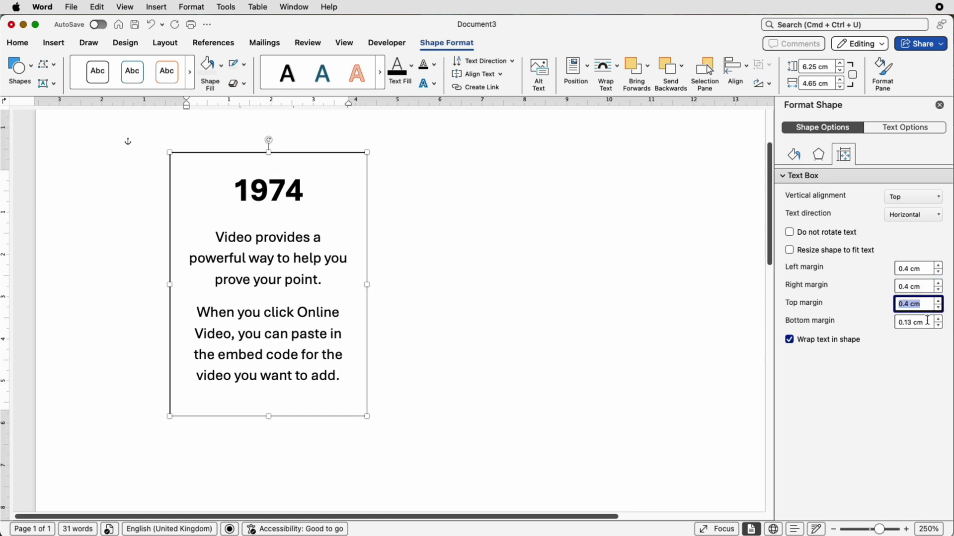
mouse_move(267, 416)
left_mouse_down()
mouse_move(268, 442)
mouse_move(269, 403)
mouse_move(272, 445)
mouse_move(273, 415)
left_mouse_up()
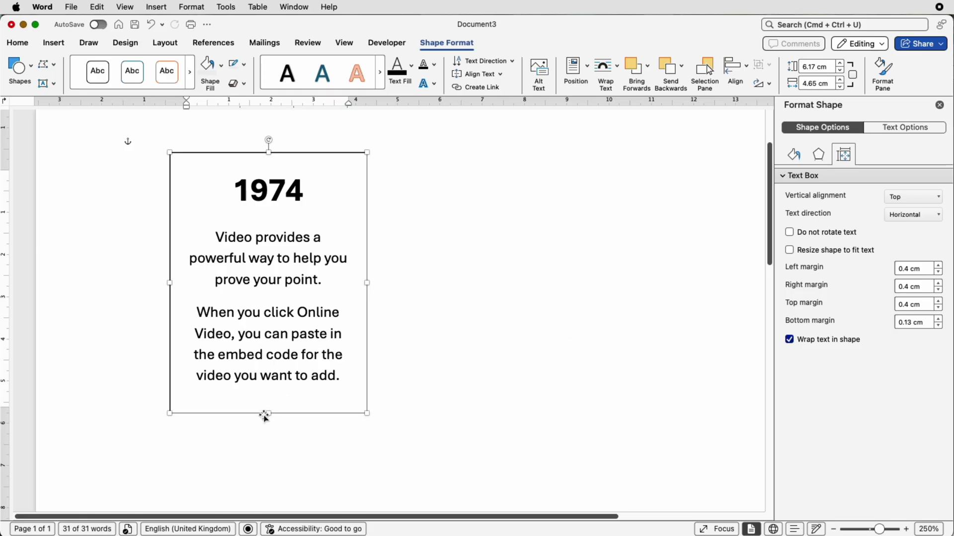
Give the 1974 text box No Outline and zoom back out to the whole page
left_click_drag(272, 411, 273, 415)
left_click(320, 285)
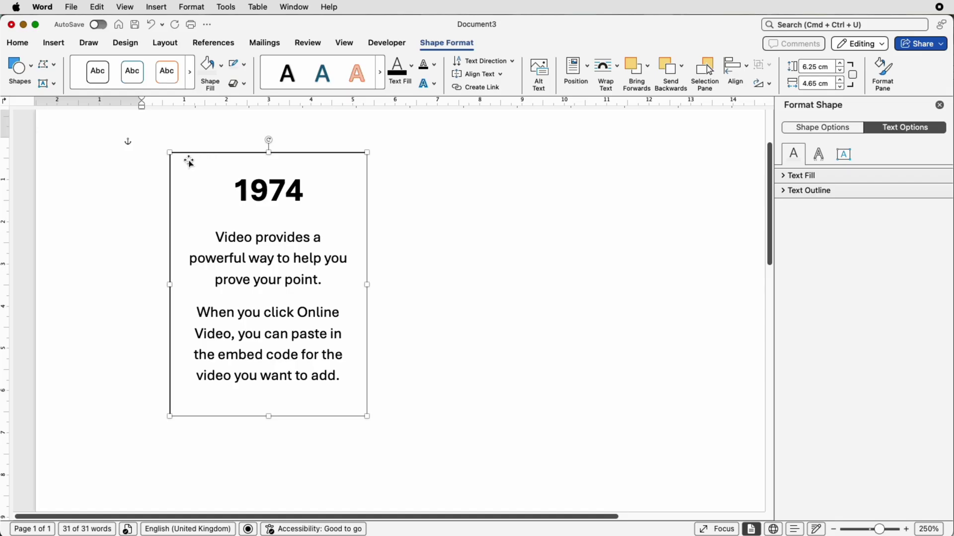
left_click(566, 271)
left_click(315, 247)
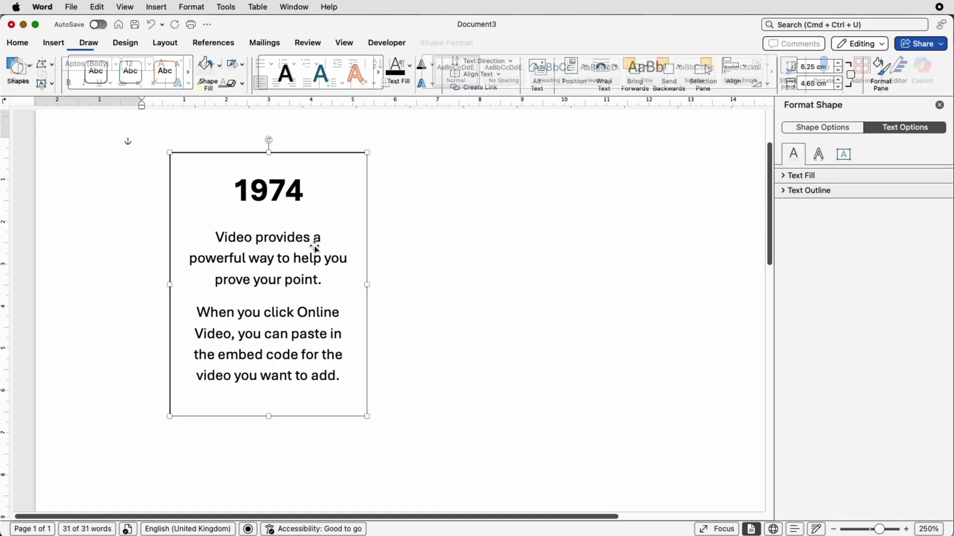
left_click(244, 64)
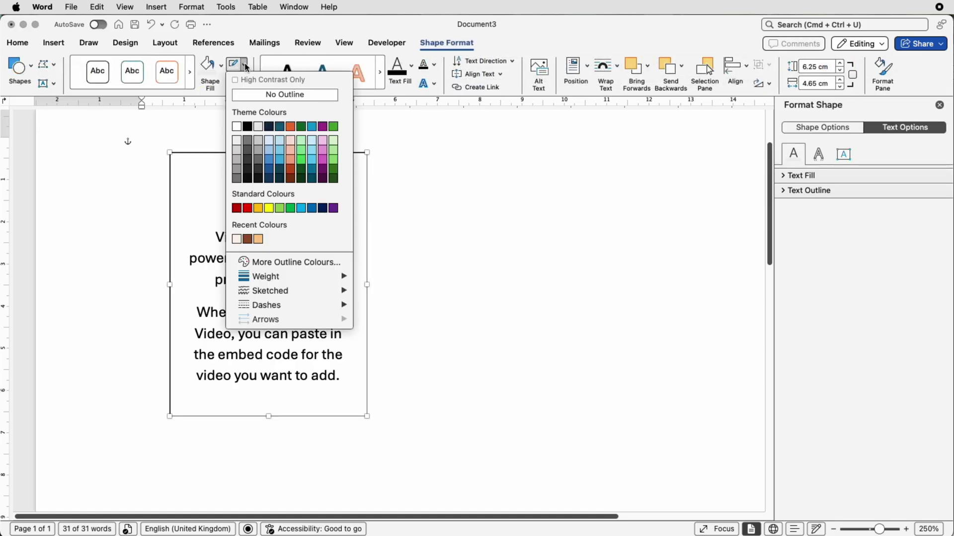
left_click(243, 96)
left_click(432, 219)
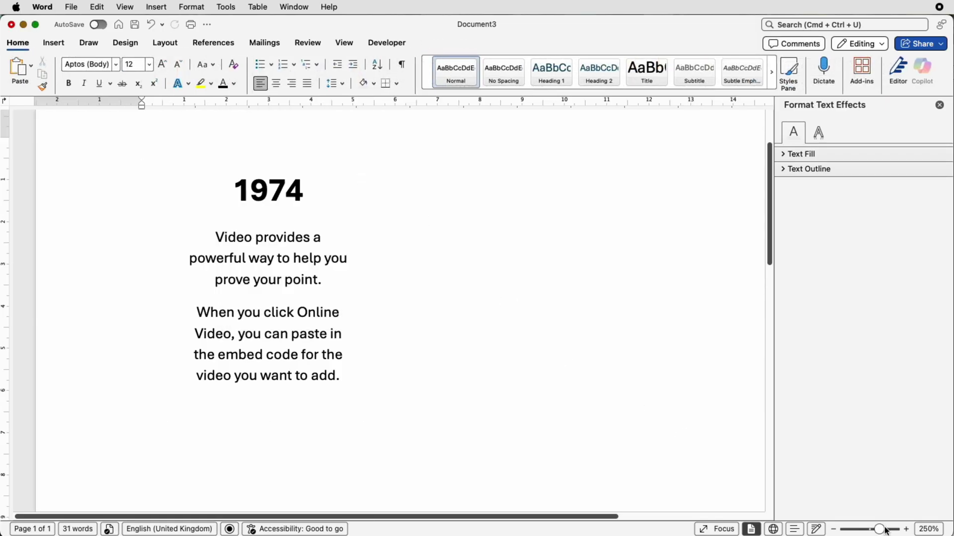
left_click_drag(887, 530, 865, 529)
left_click(325, 212)
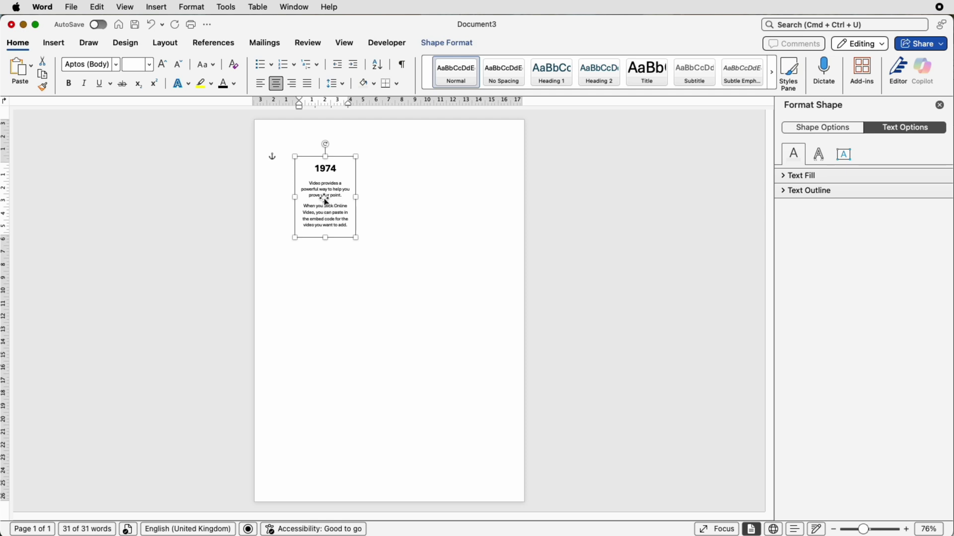
Paste copies of the 1974 text box and drag them beneath the original
left_click(418, 216)
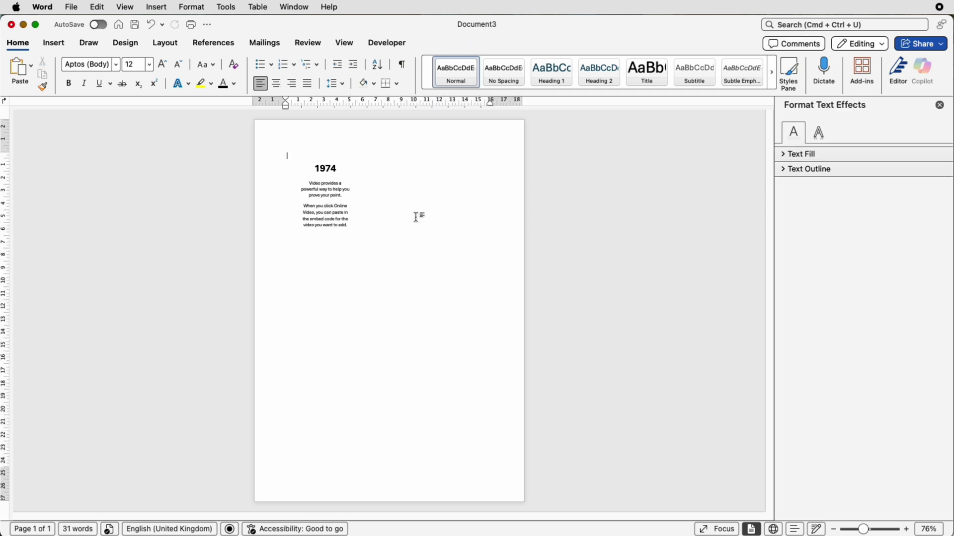
key("super+v")
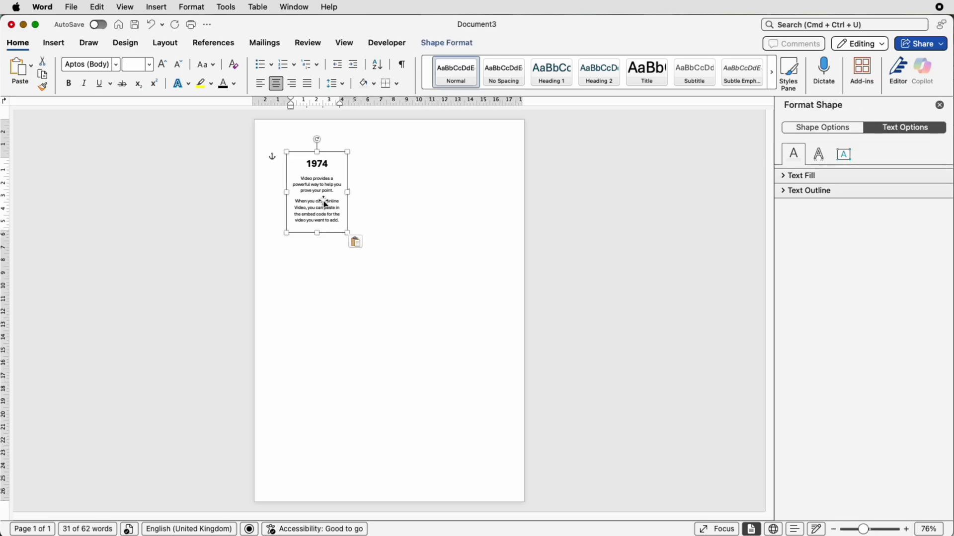
left_click_drag(325, 204, 421, 222)
key("super+v")
key("super+v")
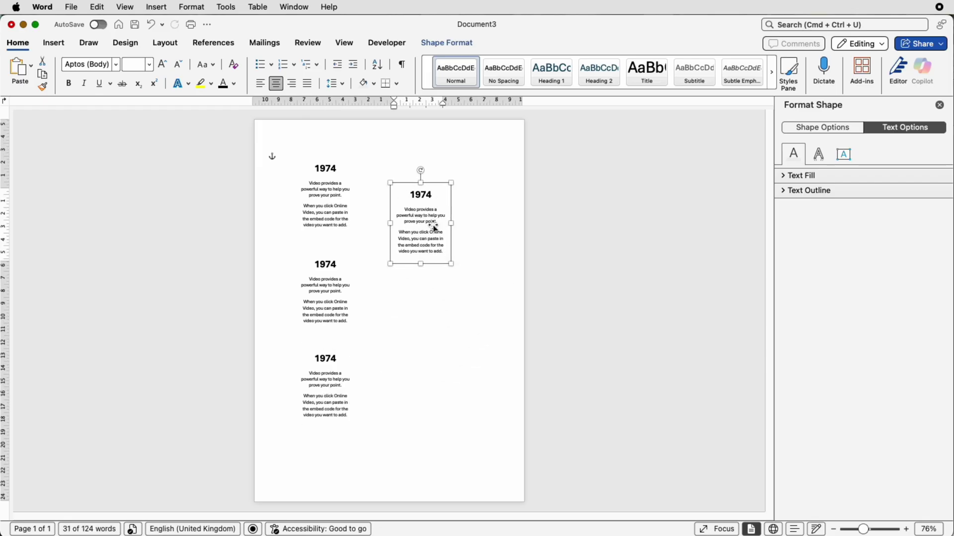
left_click_drag(435, 227, 443, 414)
left_click(433, 318)
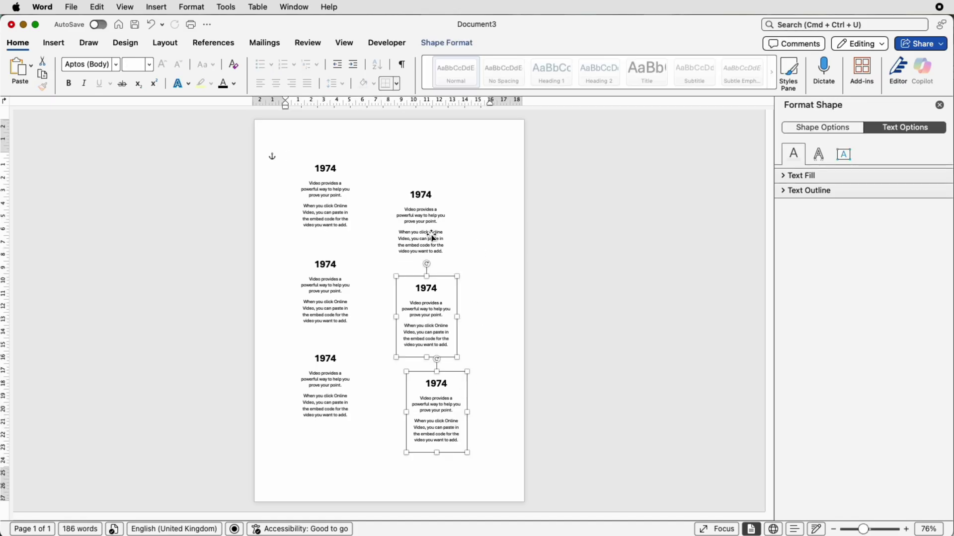
Delete the three extra right-column boxes, leaving one column of three boxes
left_click(500, 342)
left_click(443, 392)
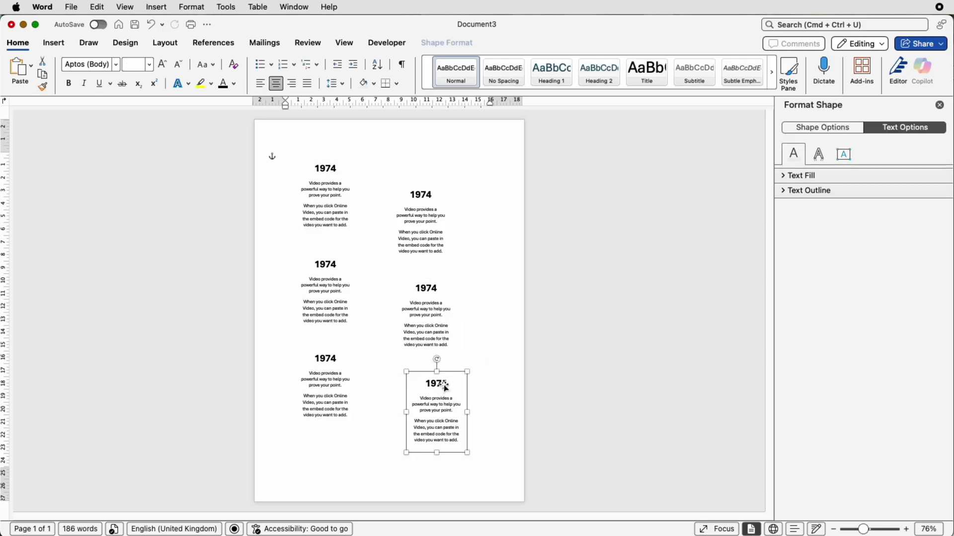
key("Delete")
left_click(432, 287)
key("Delete")
left_click(426, 245)
key("Delete")
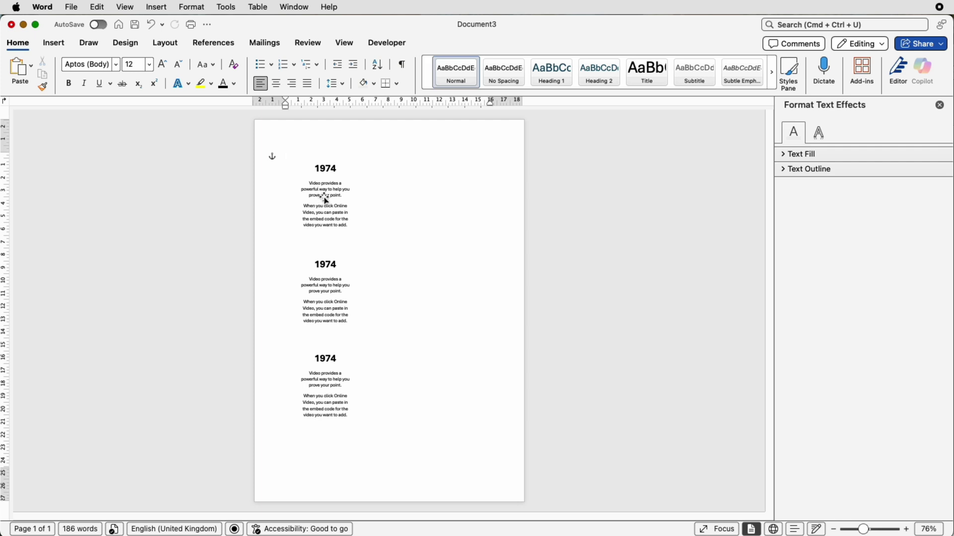
left_click_drag(329, 199, 326, 203)
left_click(325, 281)
Distribute the three boxes vertically, align their centres, and group them
left_click_drag(323, 362, 328, 369)
left_click(331, 327, "shift")
left_click(329, 234, "shift")
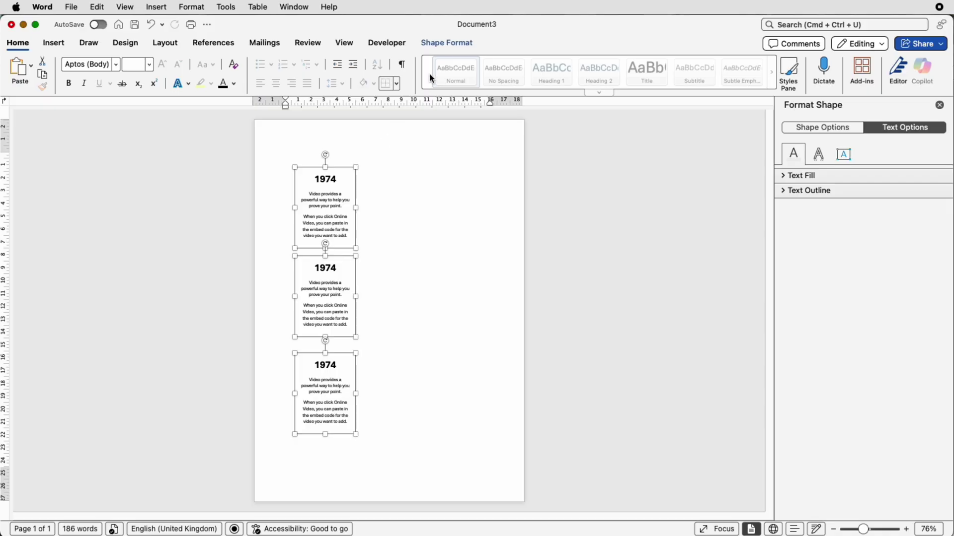
left_click(460, 45)
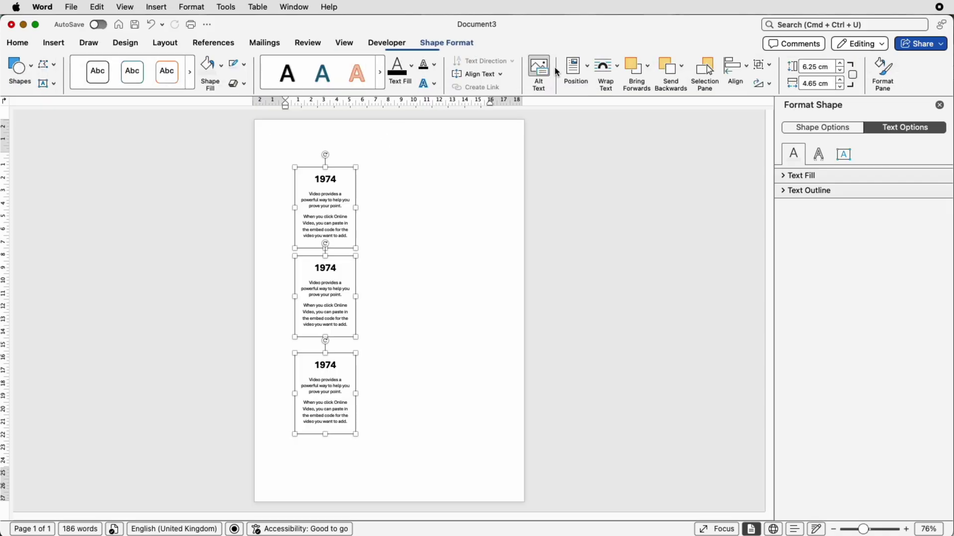
left_click(747, 75)
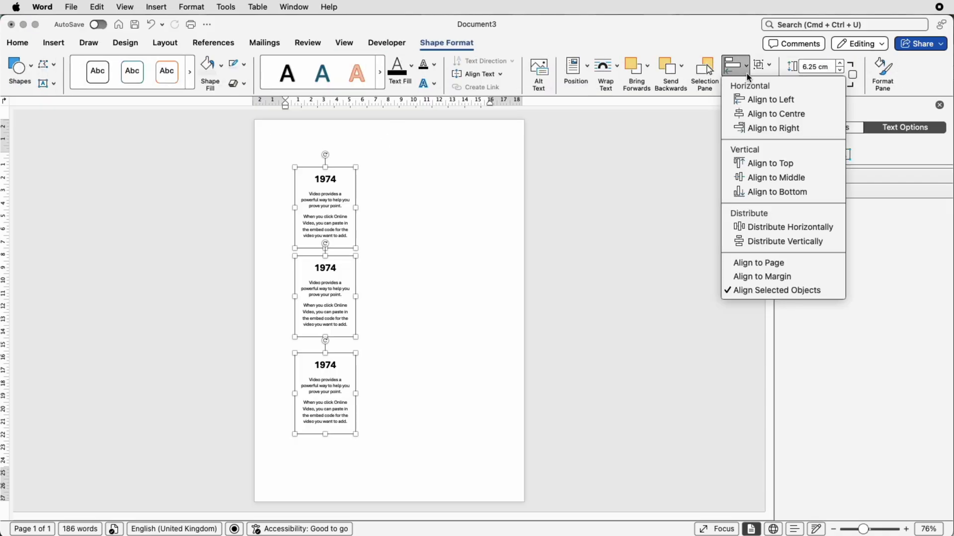
left_click(752, 244)
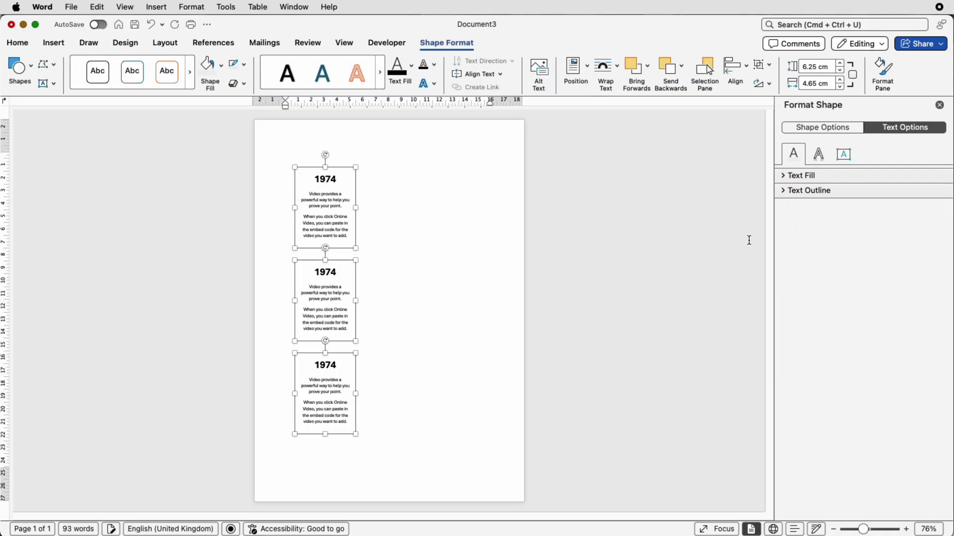
left_click(743, 74)
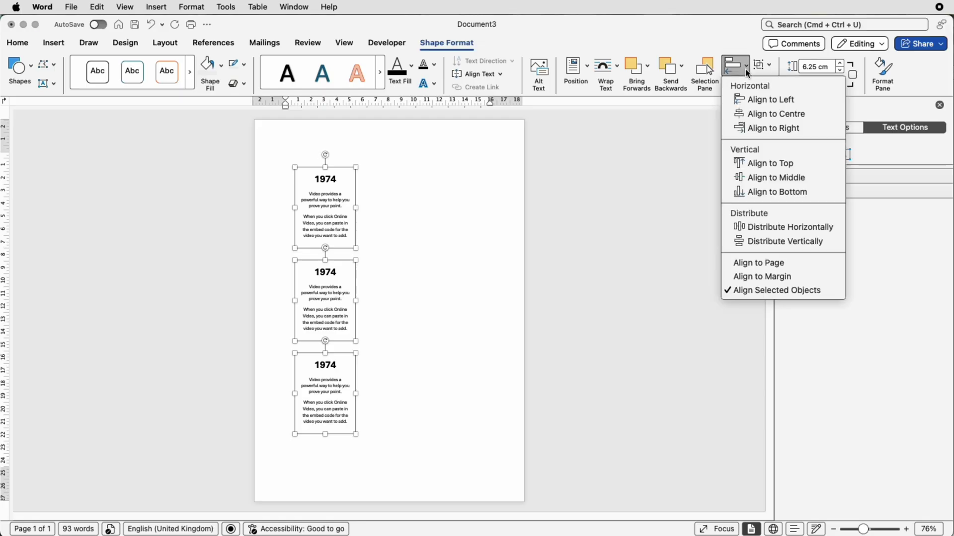
left_click(751, 115)
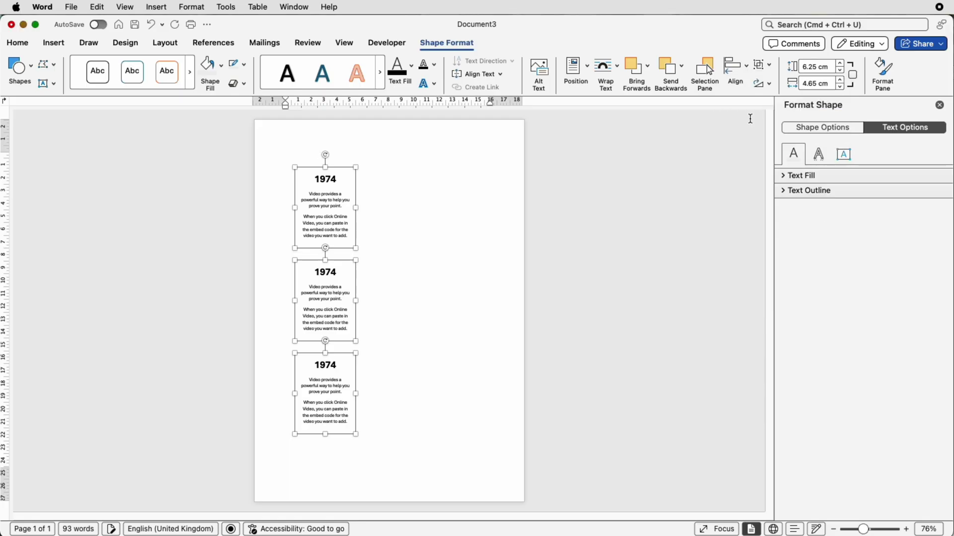
left_click(762, 66)
left_click(765, 83)
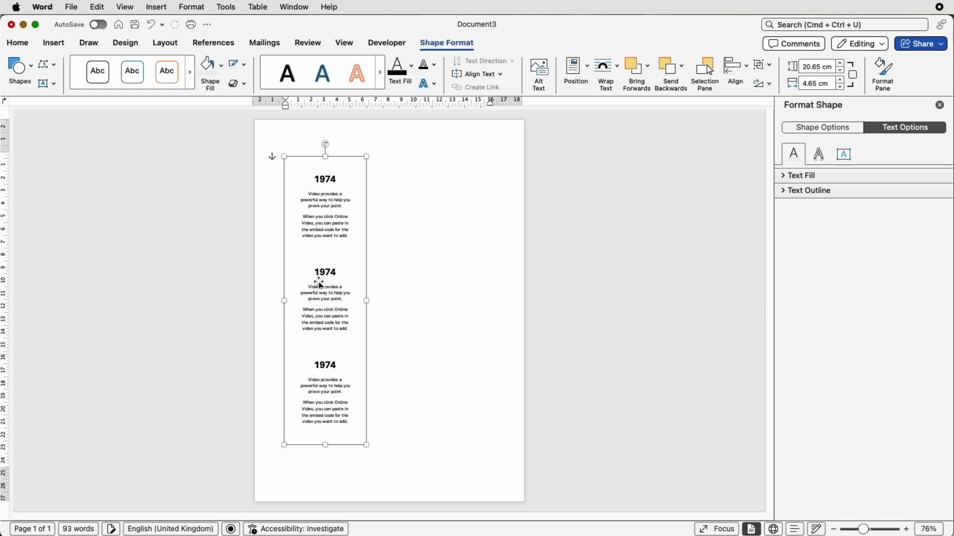
Copy the column as a lower staggered second column, group both, and centre them horizontally
left_click_drag(320, 283, 444, 311)
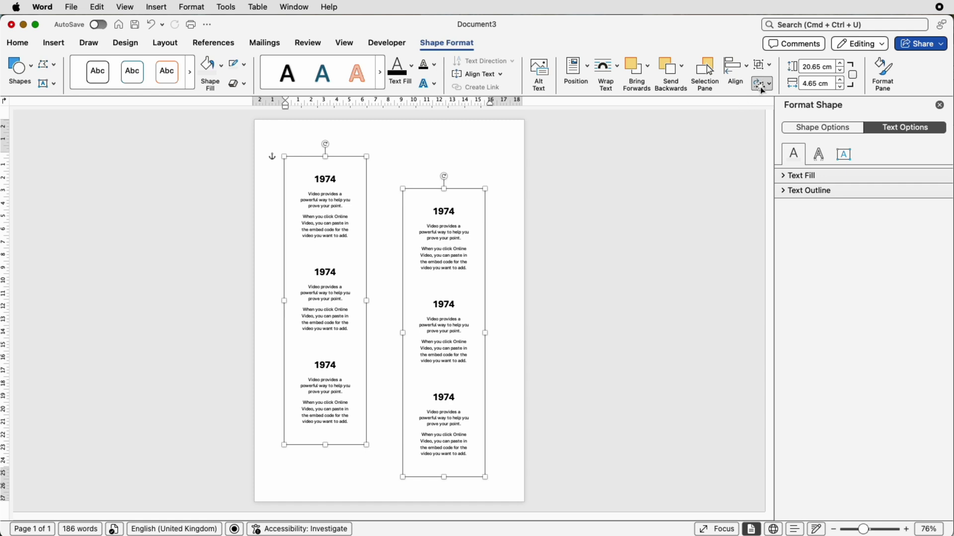
left_click(767, 66)
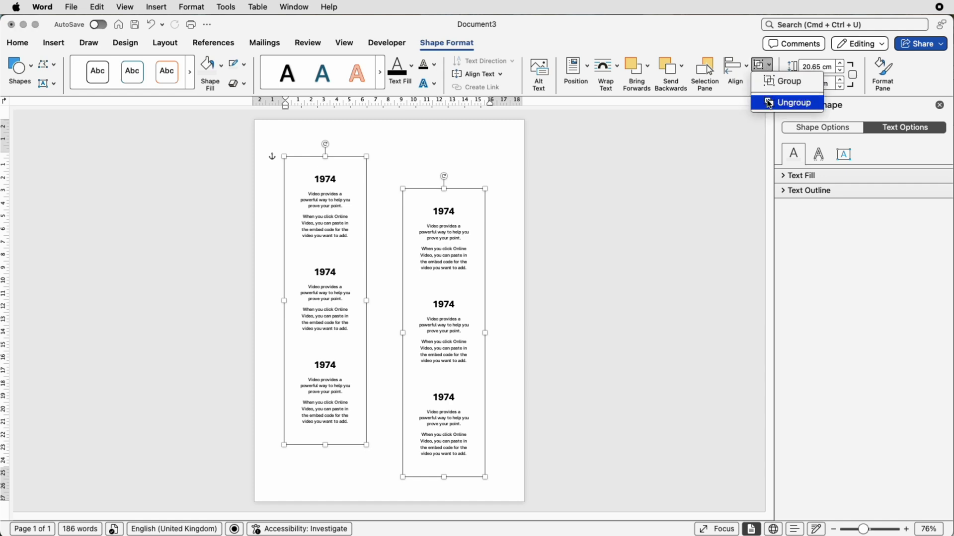
left_click(765, 82)
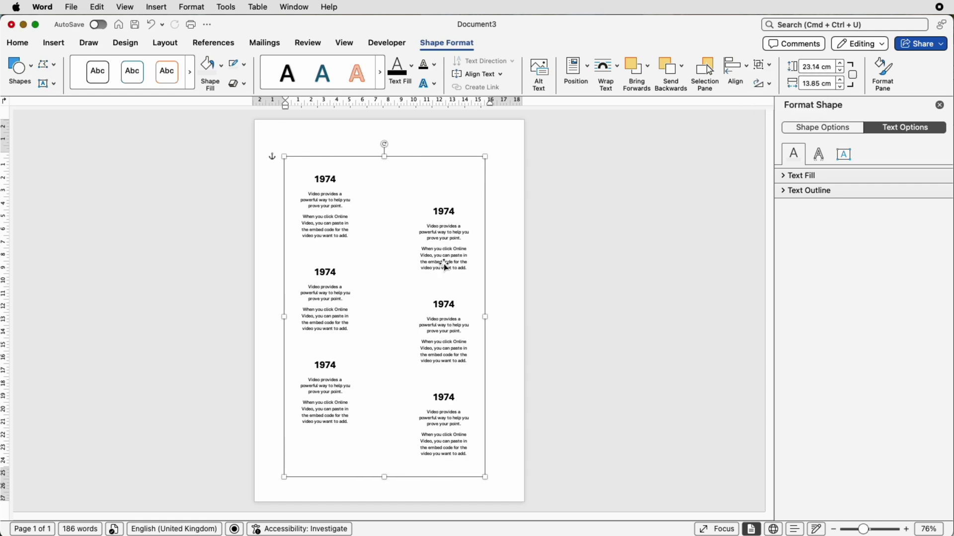
left_click_drag(453, 260, 460, 263)
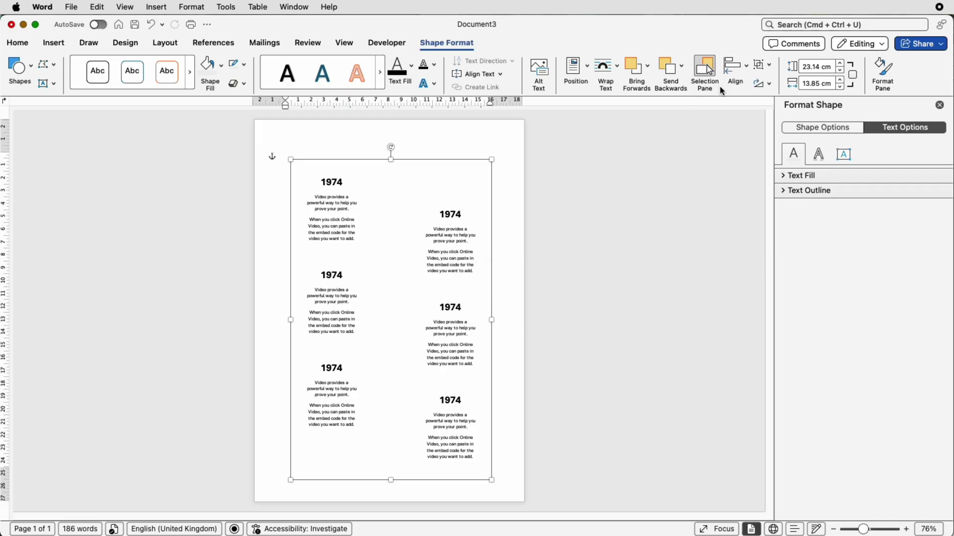
left_click(741, 81)
left_click(741, 112)
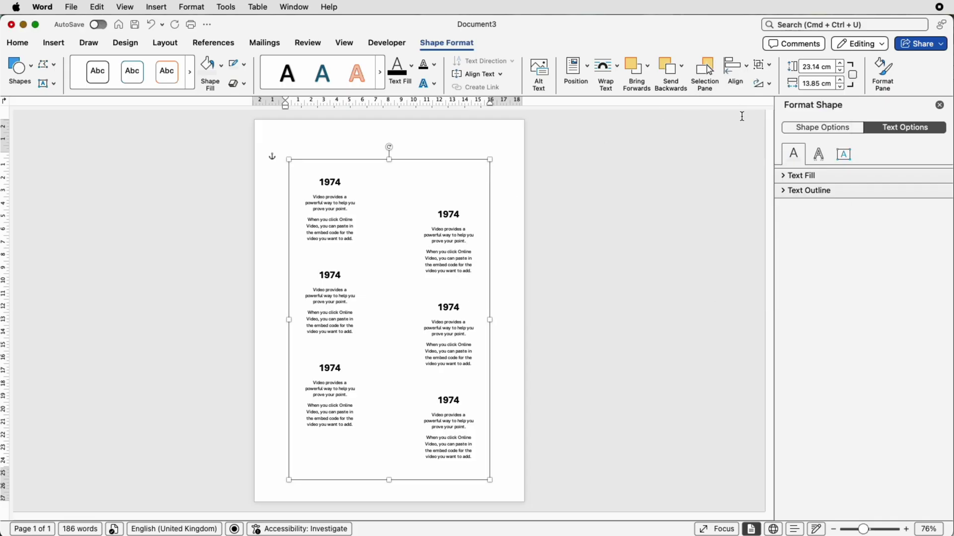
Fill the boxes with a gradient from dark navy to a lighter blue
left_click(810, 131)
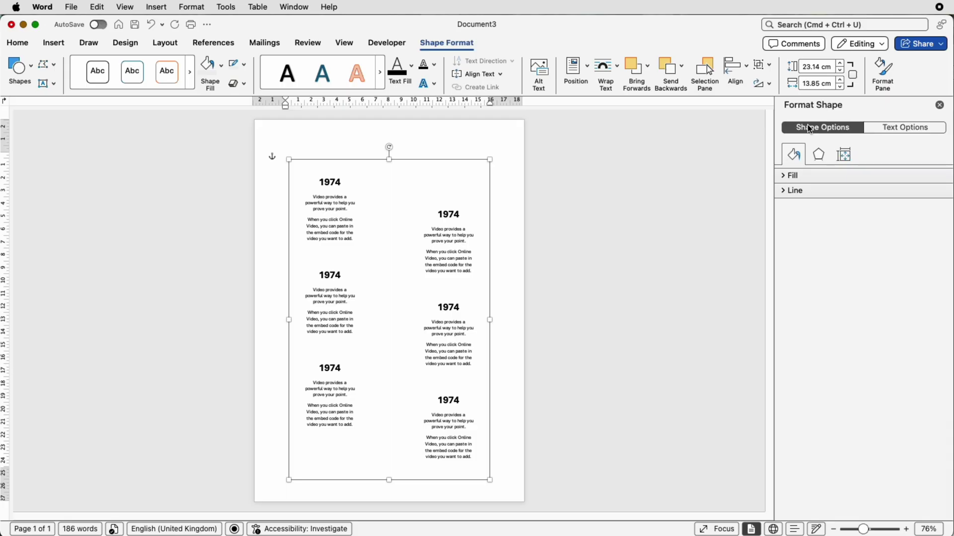
left_click(785, 176)
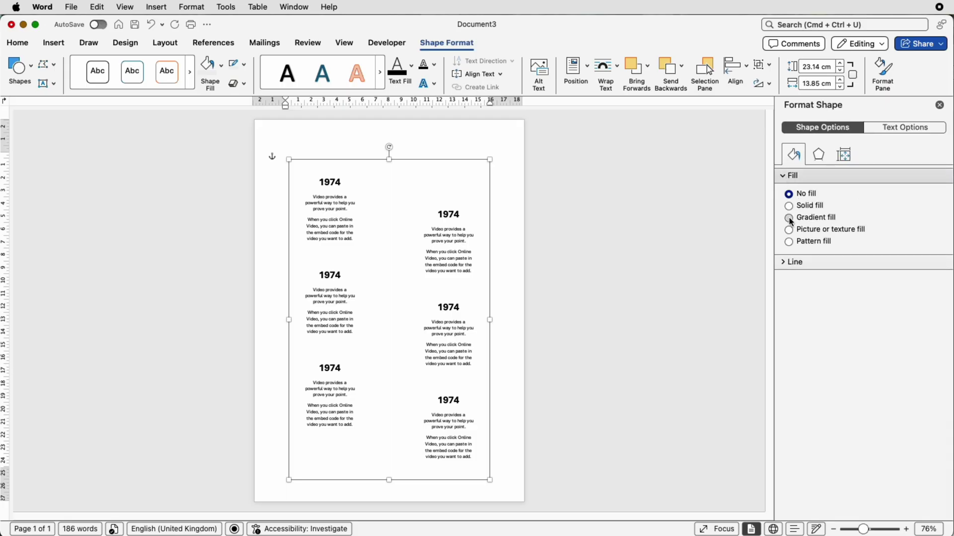
left_click(791, 219)
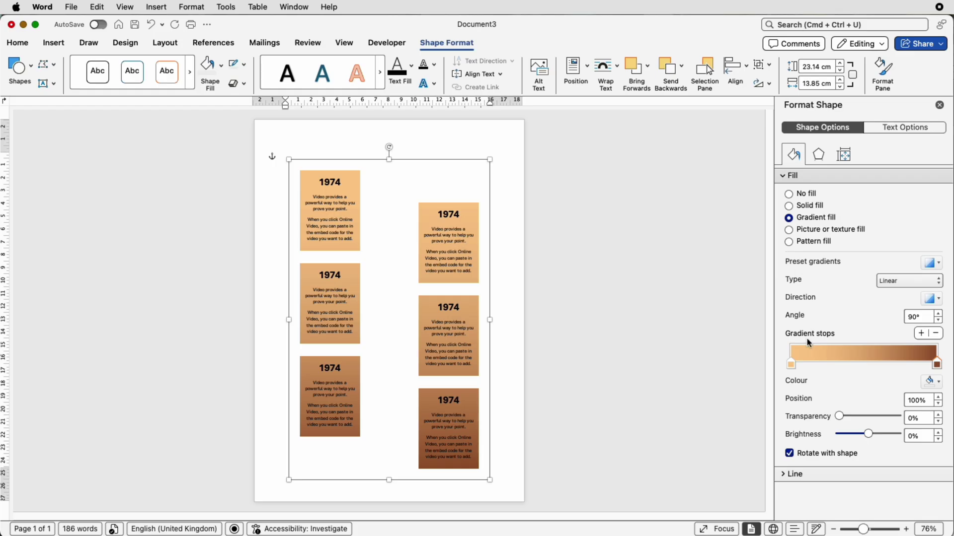
left_click(791, 365)
left_click(938, 382)
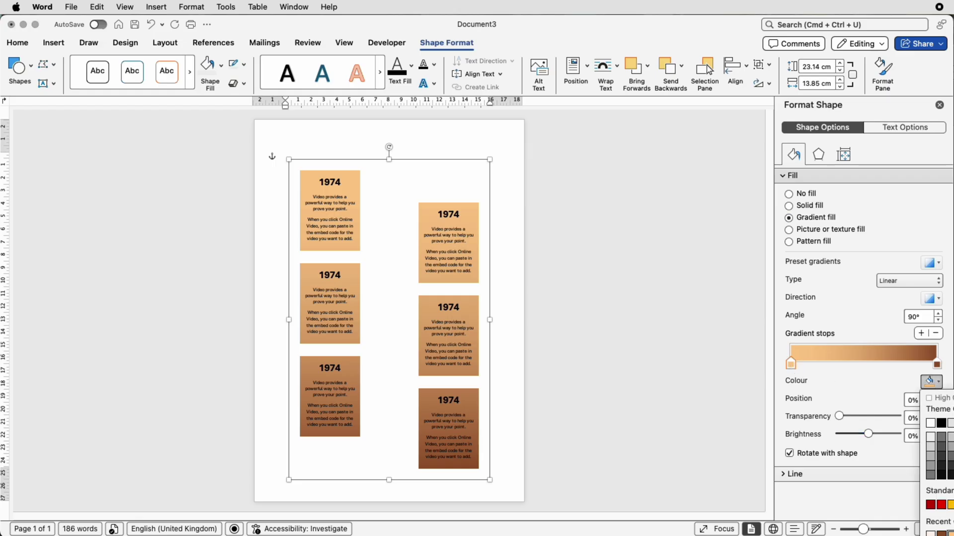
left_click(951, 424)
left_click(937, 366)
left_click(939, 383)
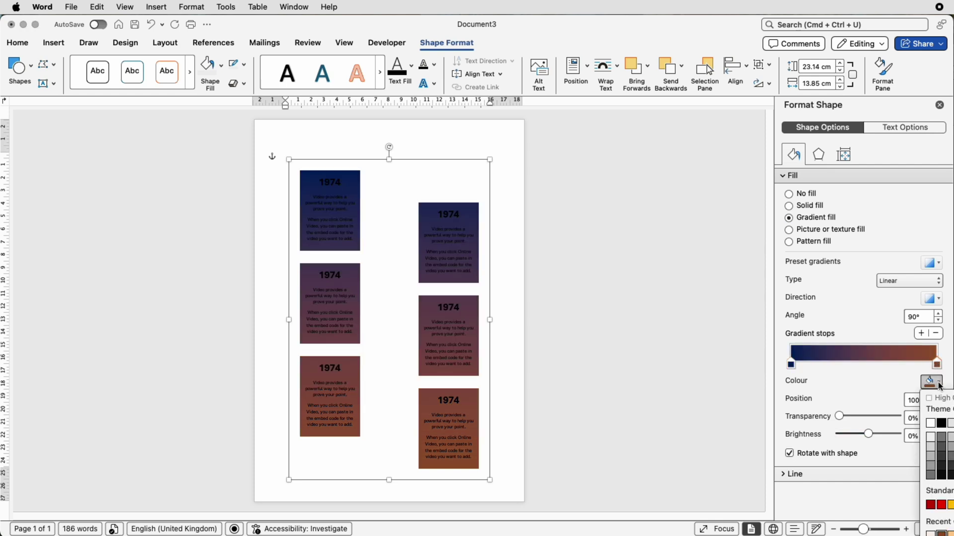
left_click(951, 447)
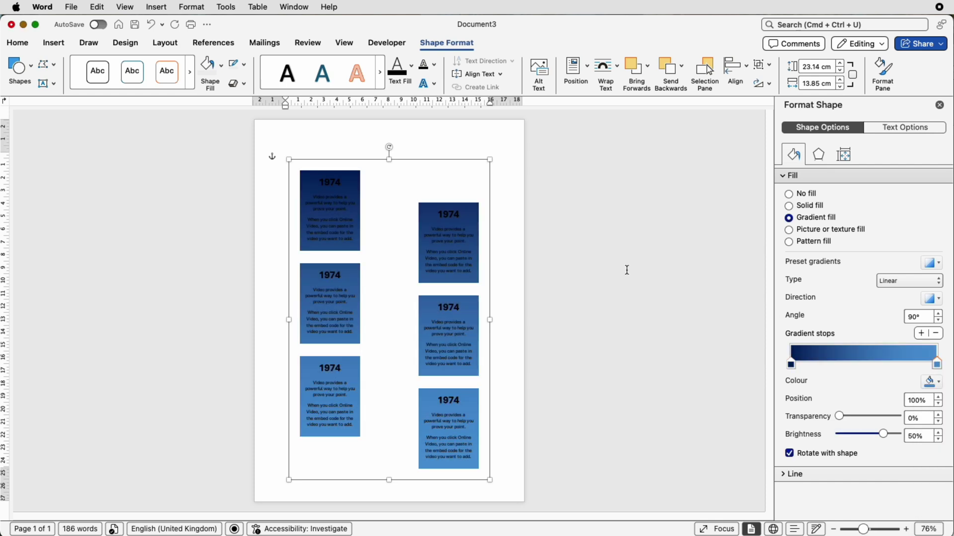
Make the text in the boxes white, then deselect the group
left_click(23, 43)
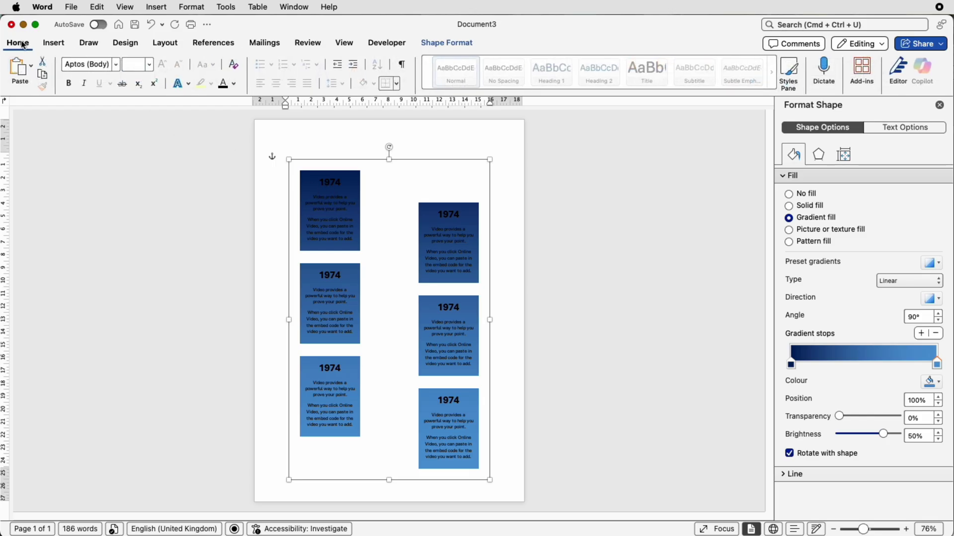
left_click(235, 85)
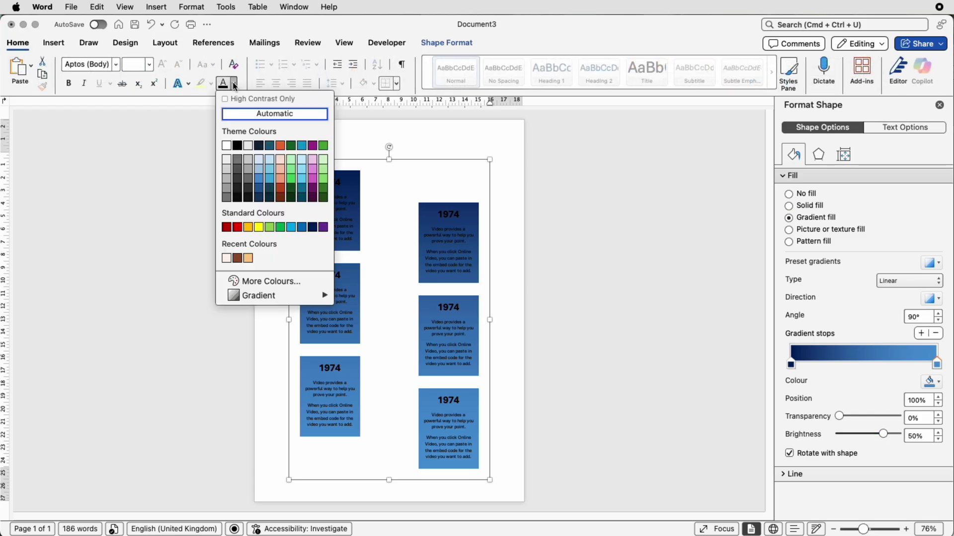
left_click(227, 146)
left_click(608, 205)
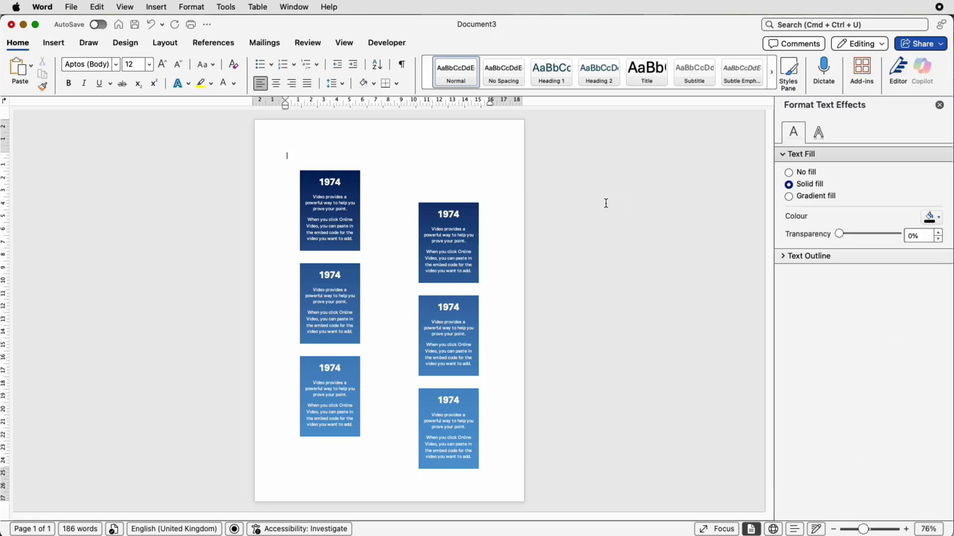
left_click(464, 231)
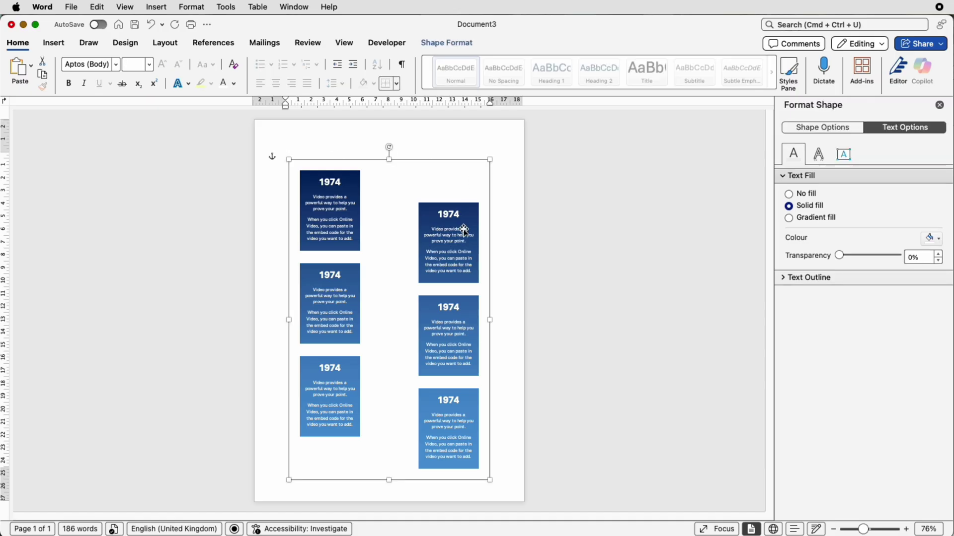
key("Escape")
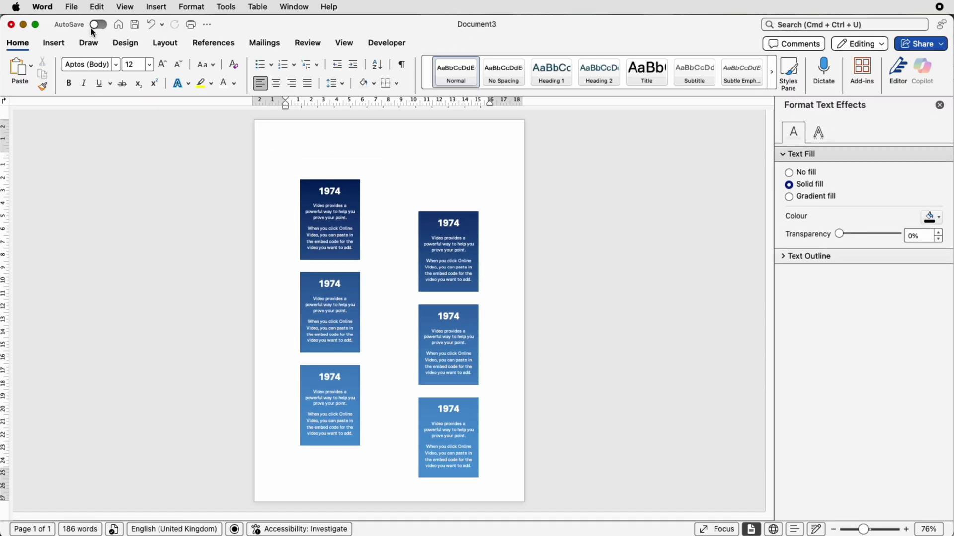
Draw a Bent Arrow, rotate it upright between the top boxes, and stretch it taller
left_click(54, 43)
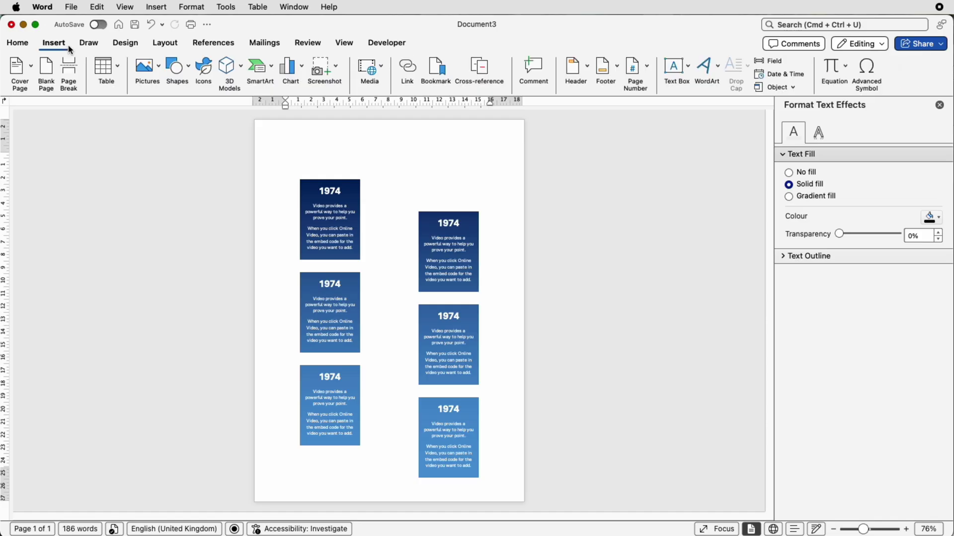
left_click(175, 65)
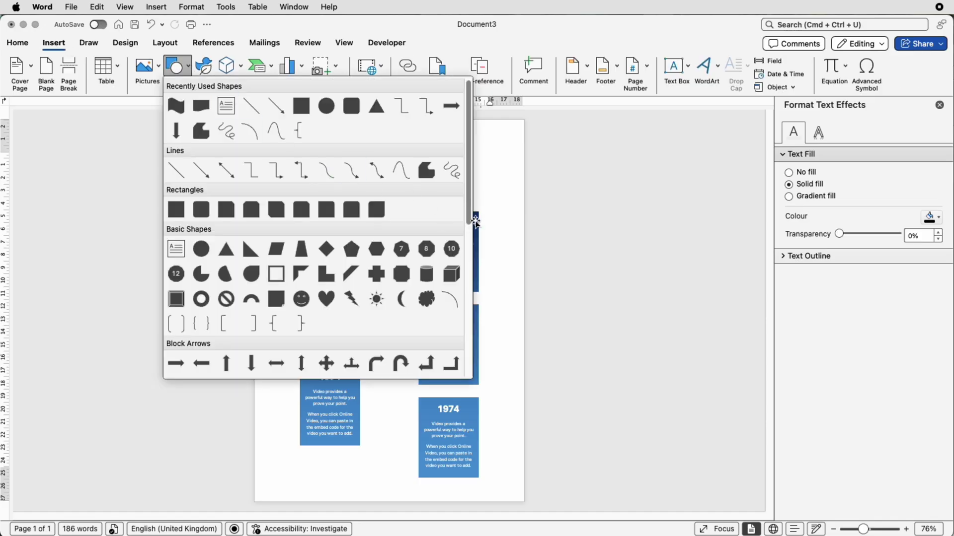
left_click_drag(473, 219, 470, 267)
scroll(468, 267, "down", 5)
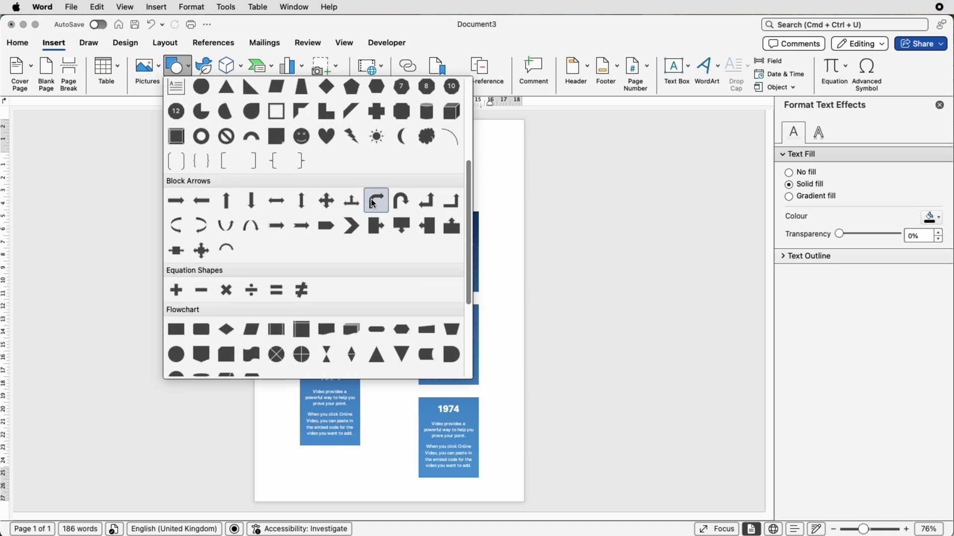
left_click(378, 201)
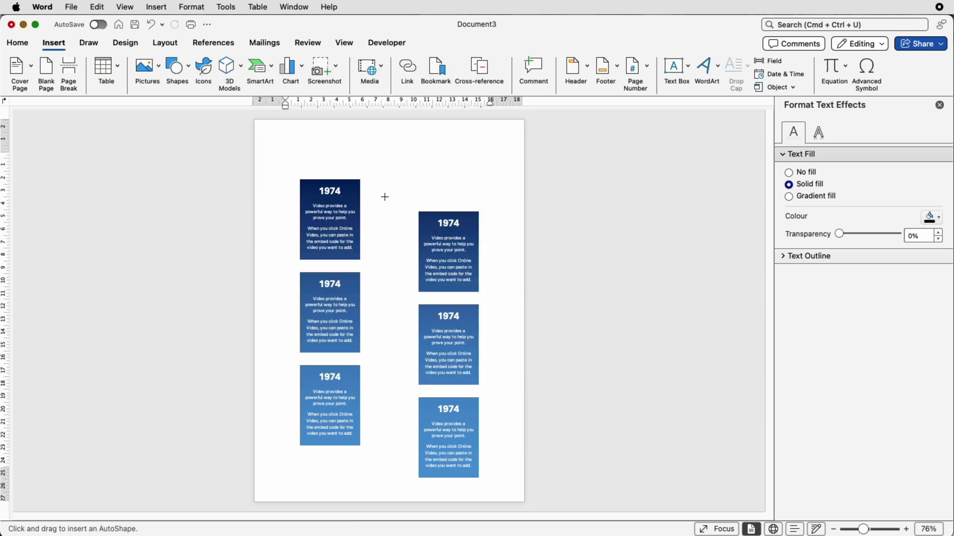
left_click_drag(385, 197, 394, 259)
scroll(397, 248, "up", 10)
left_click_drag(426, 316, 417, 239)
left_click_drag(395, 124, 394, 133)
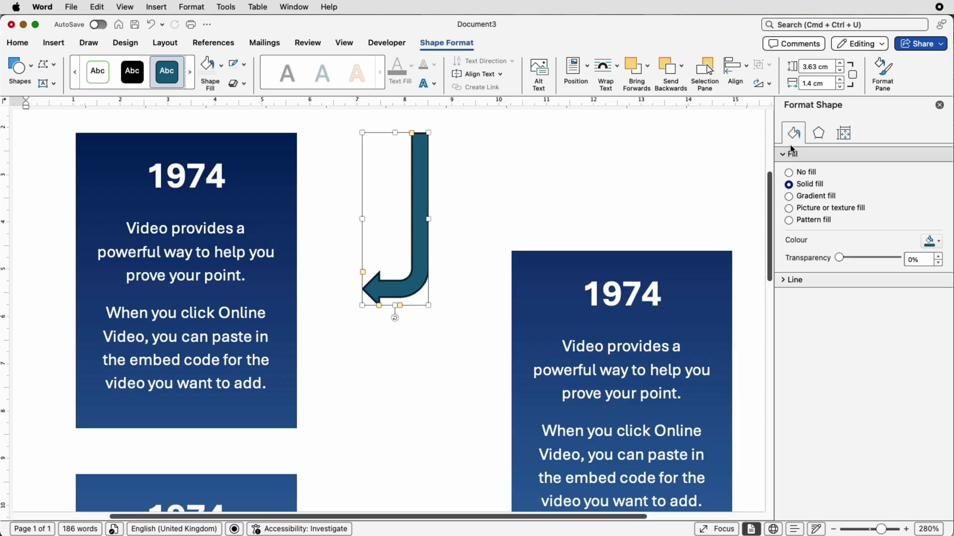
Give the arrow no outline and a linear gradient fill at 90°
left_click(786, 285)
left_click(789, 300)
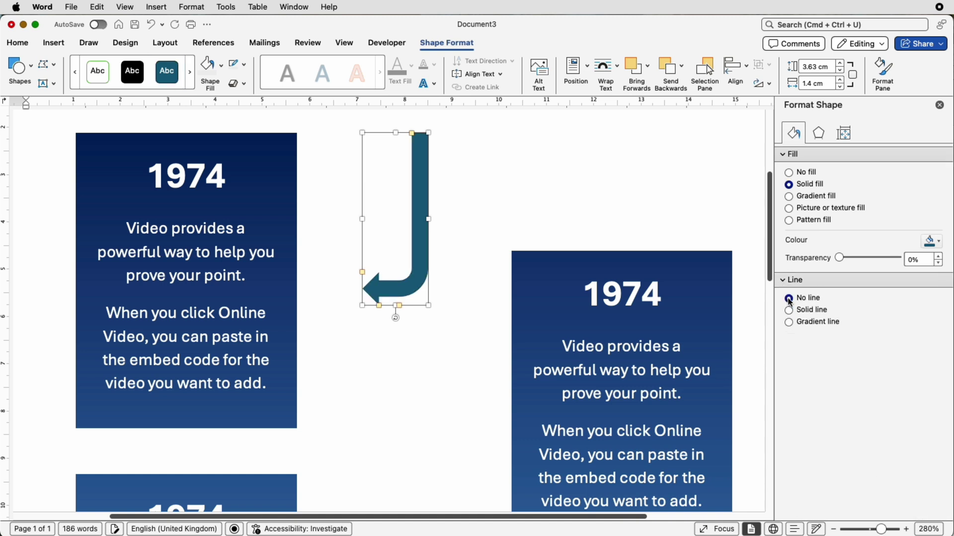
left_click(790, 198)
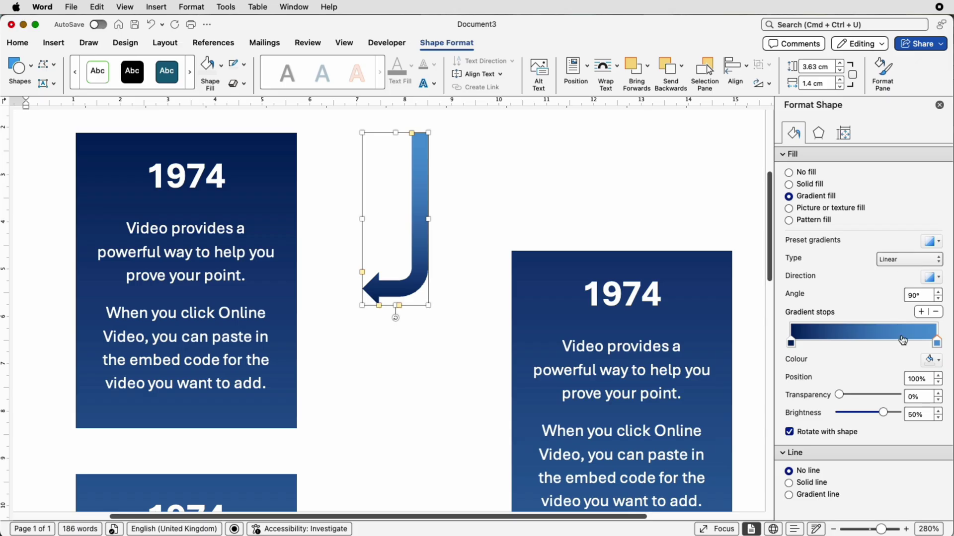
left_click(912, 262)
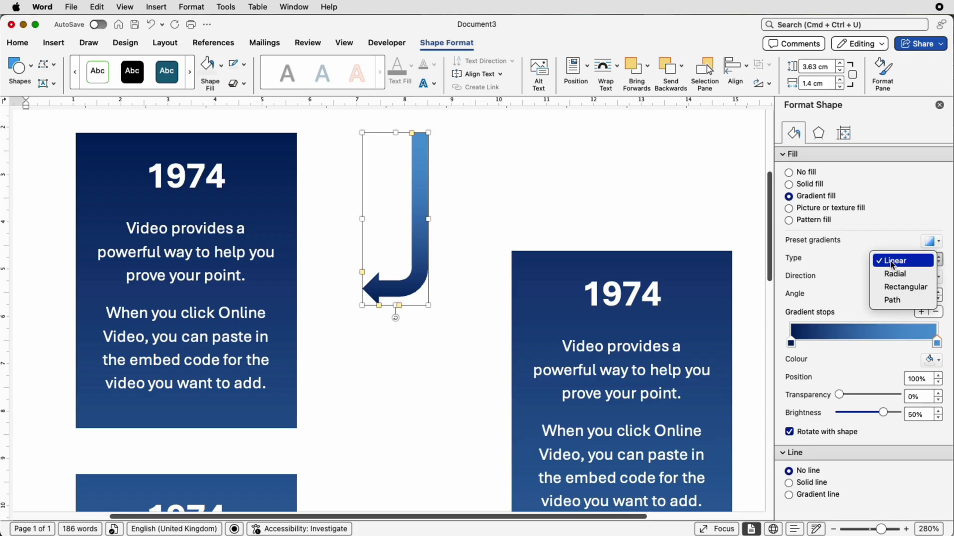
left_click(908, 262)
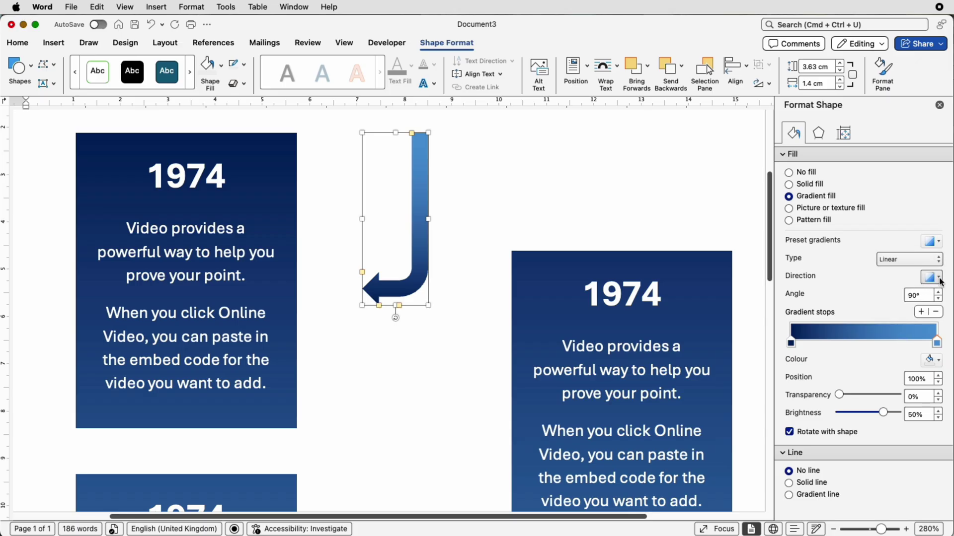
left_click(938, 278)
left_click(939, 278)
Place a copy of the bent arrow further down the page
left_click_drag(419, 250, 428, 414)
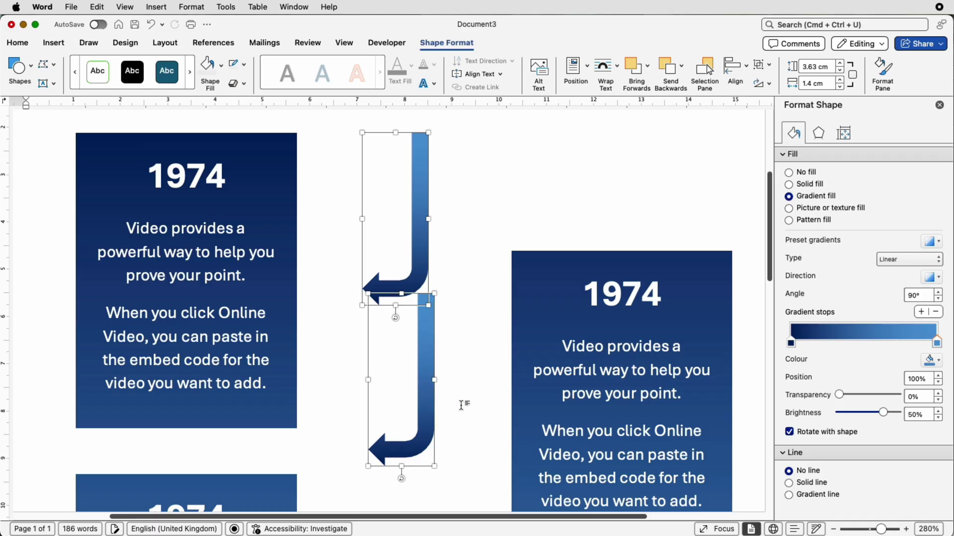
key("Escape")
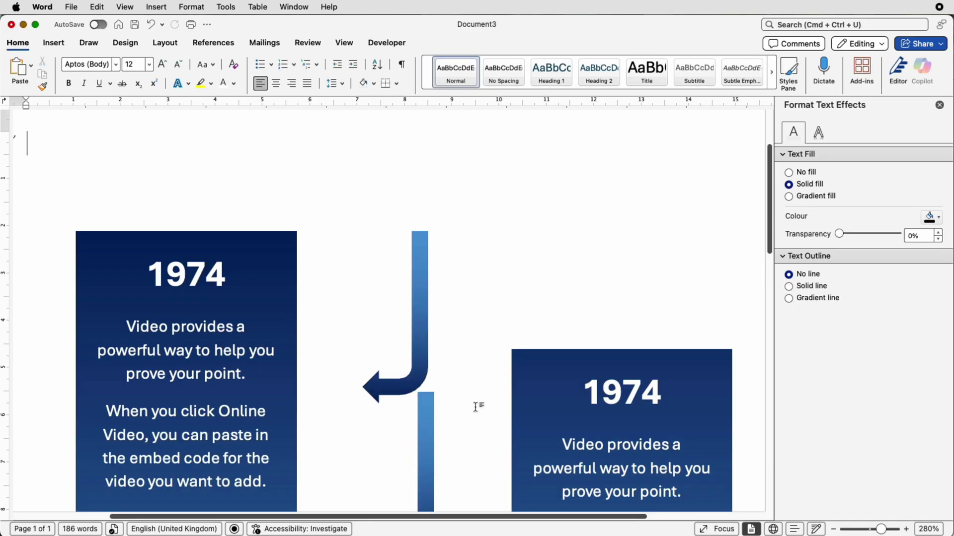
left_click_drag(883, 529, 877, 531)
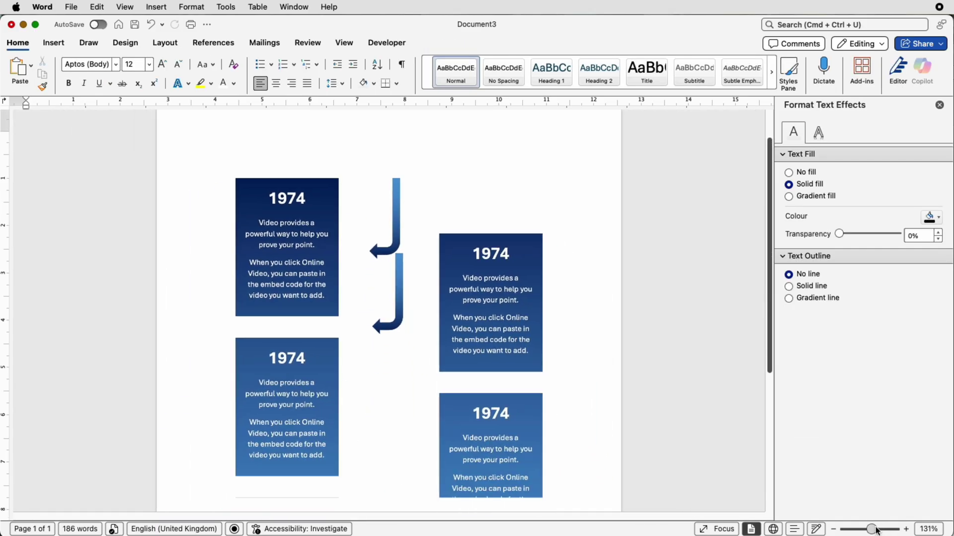
Flip the copy horizontally, shift it right onto the spine, and send it to back
left_click(399, 298)
left_click(431, 44)
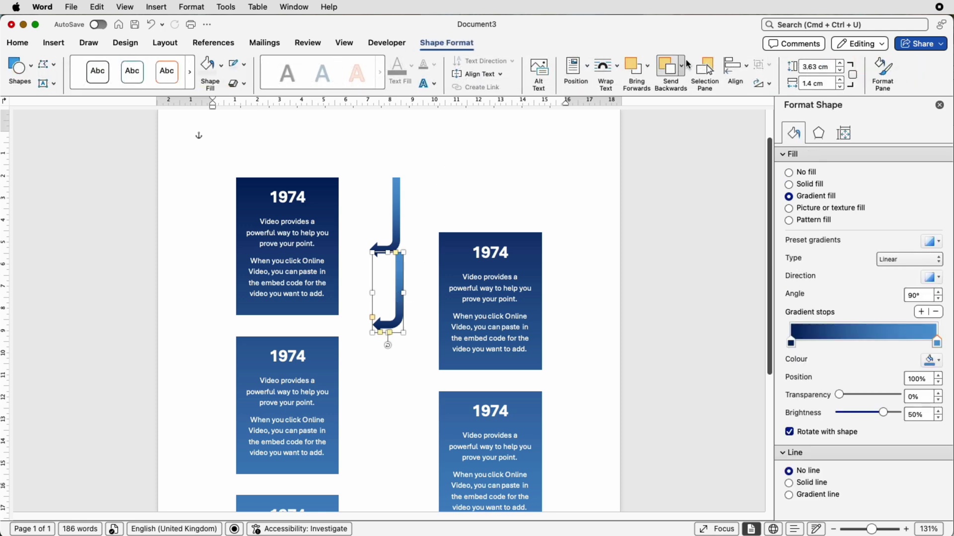
left_click(770, 85)
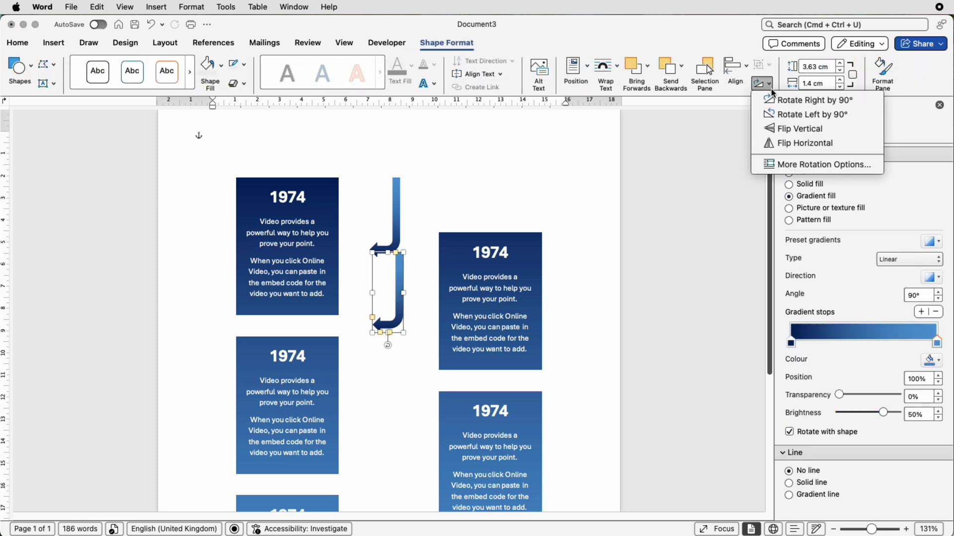
left_click(780, 145)
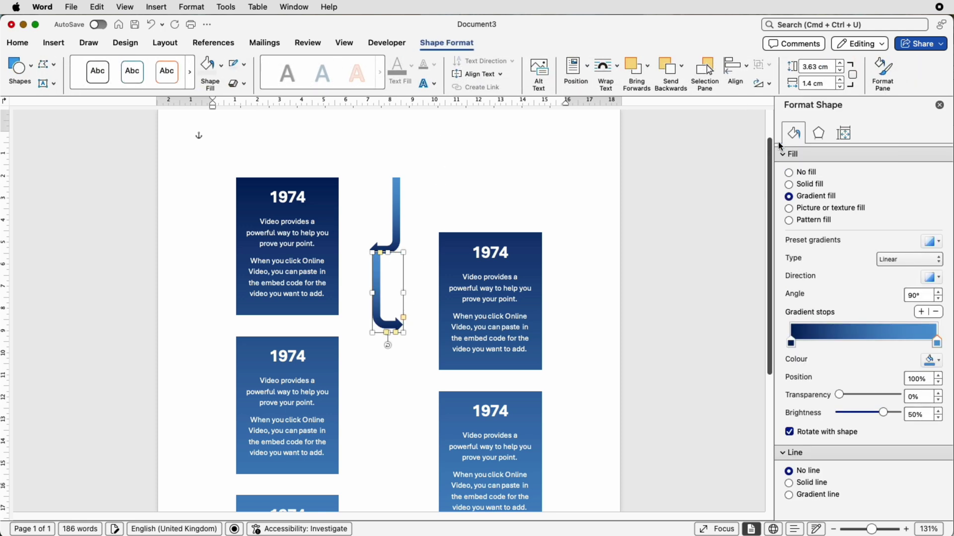
left_click_drag(377, 285, 395, 261)
left_click(682, 78)
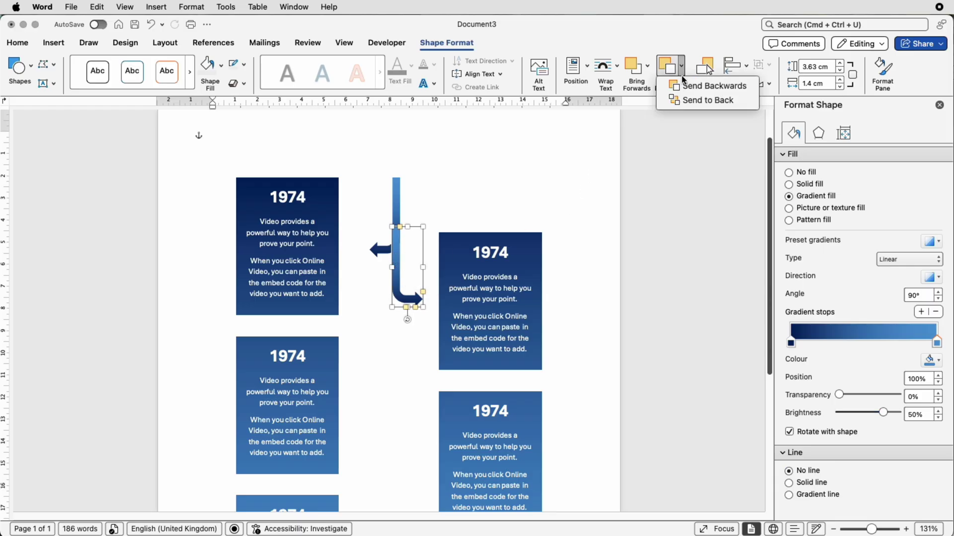
left_click(695, 101)
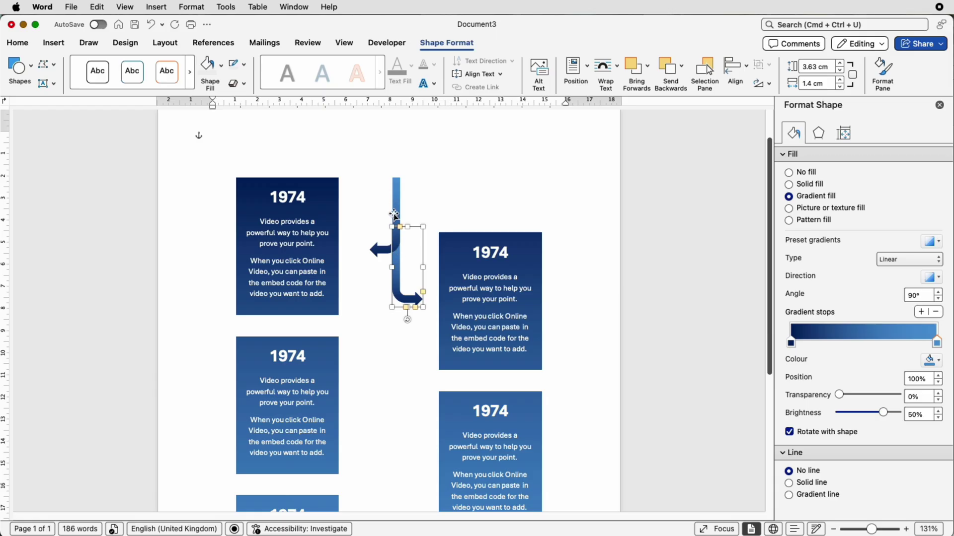
Group the upper and lower bent arrows into a single connector
left_click(572, 272)
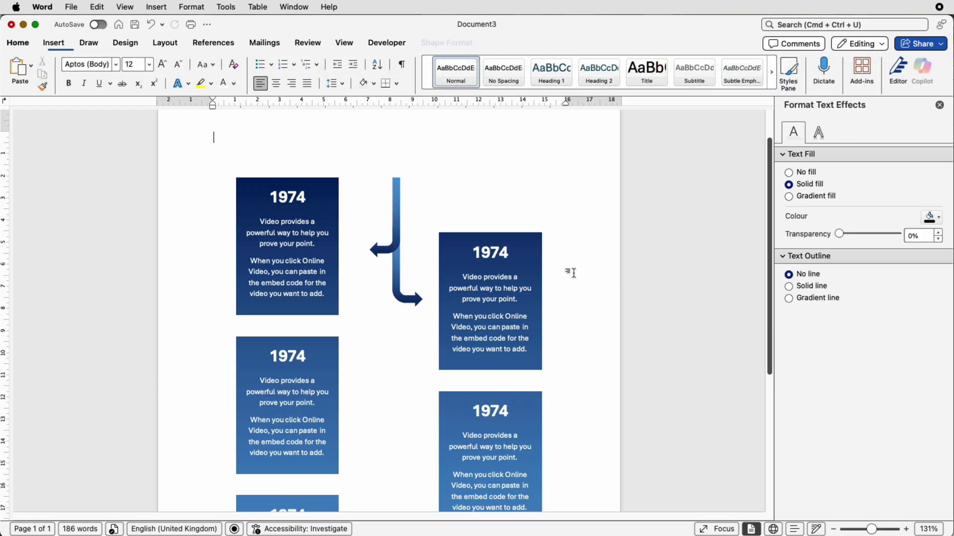
scroll(517, 278, "up", 1)
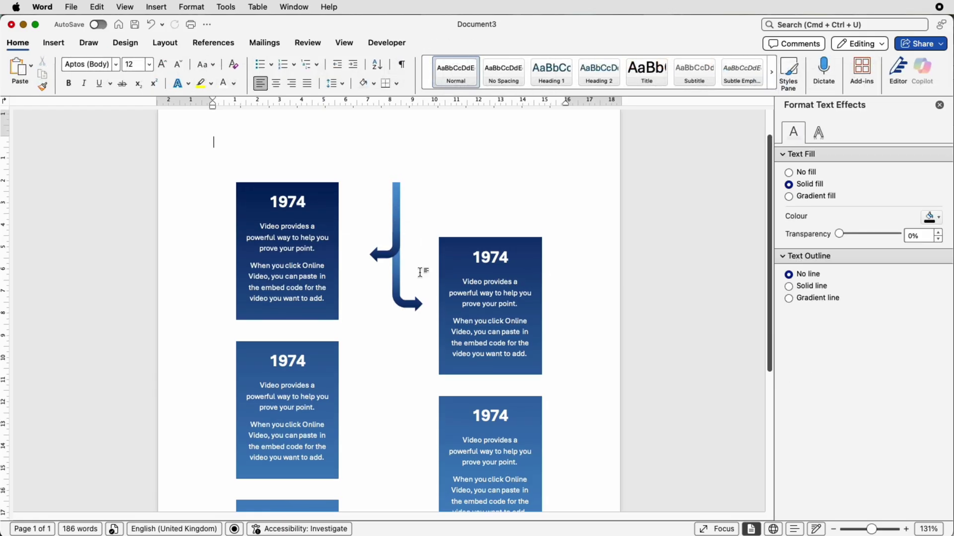
left_click(394, 248)
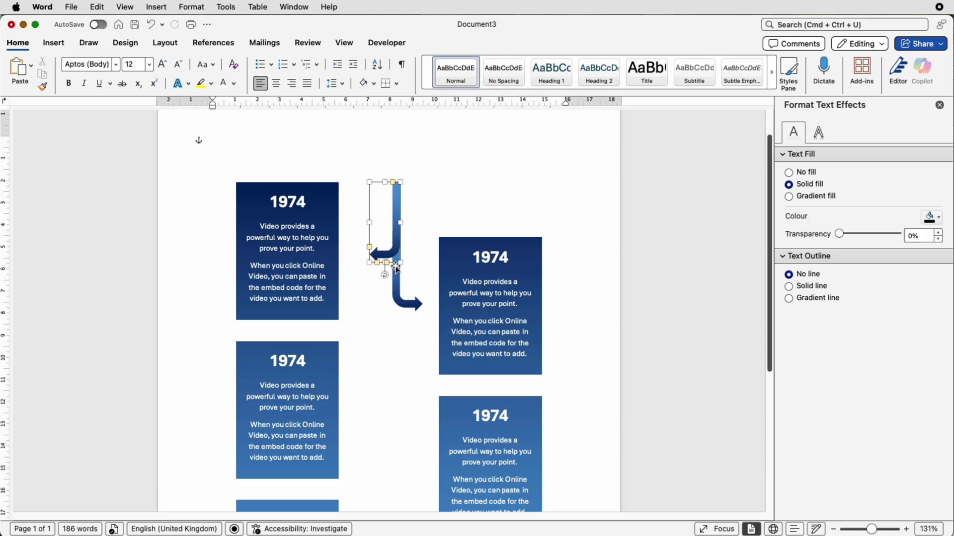
left_click(396, 293, "shift")
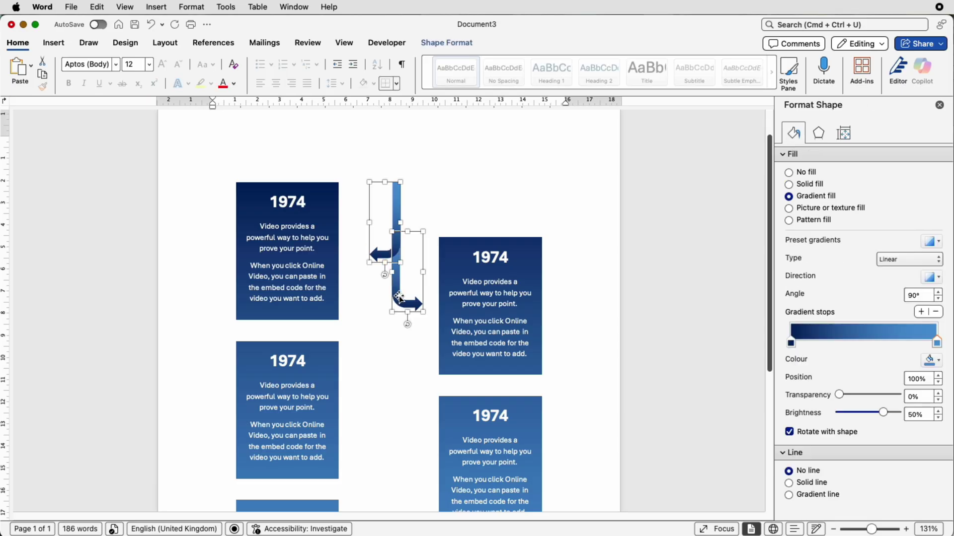
left_click(460, 43)
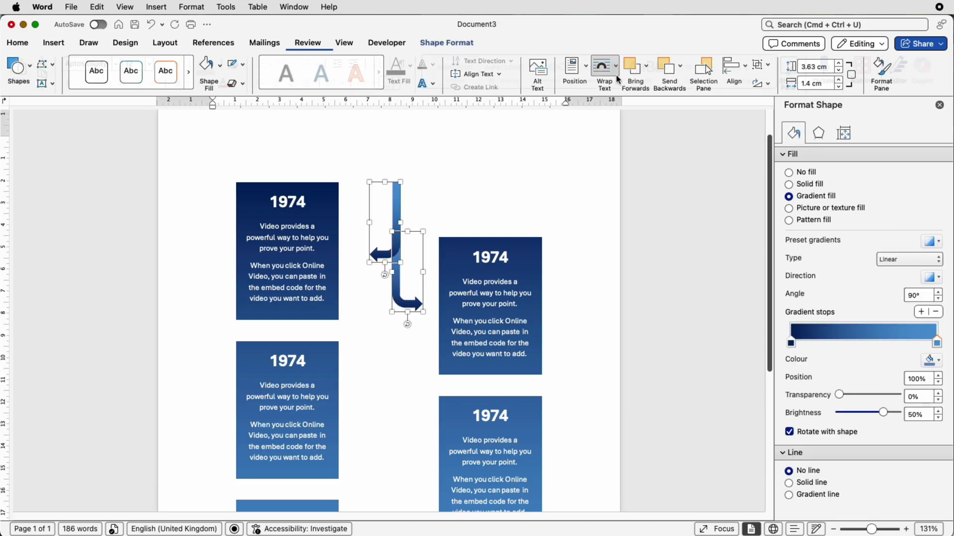
left_click(765, 83)
left_click(783, 83)
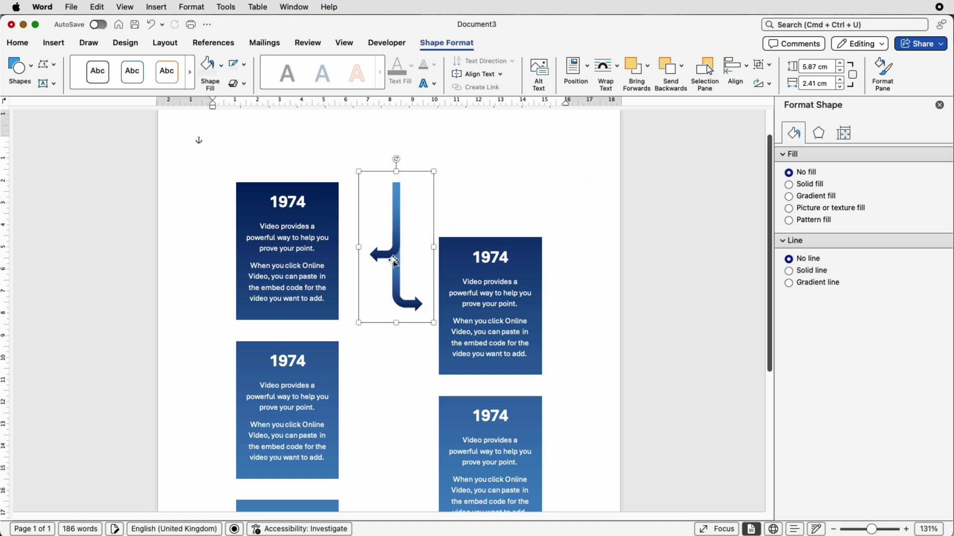
Ctrl-drag copies of the arrow pair down the page and delete the misplaced duplicate
left_click_drag(394, 262, 393, 406)
scroll(395, 399, "down", 5)
left_click_drag(393, 283, 395, 442)
left_click(347, 383)
scroll(393, 362, "up", 5)
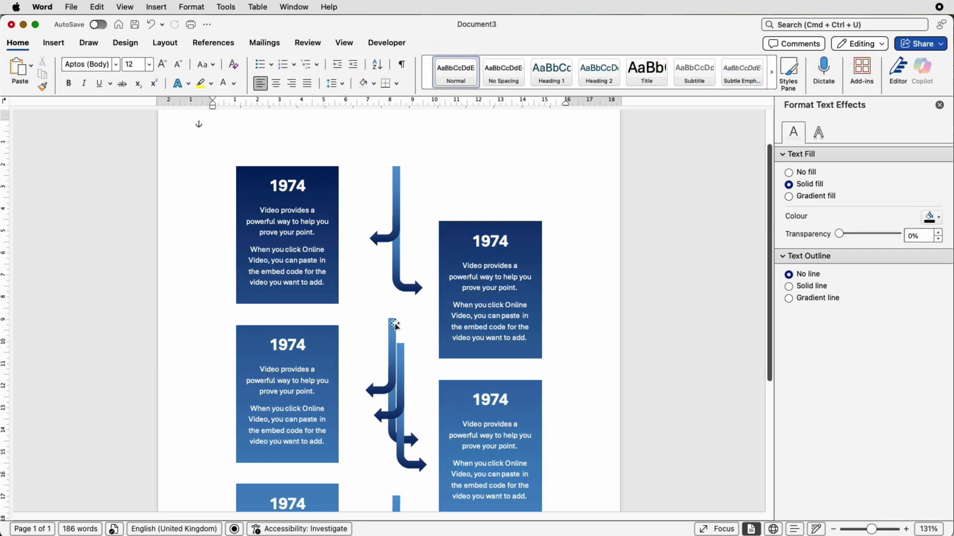
left_click(399, 357)
key("Delete")
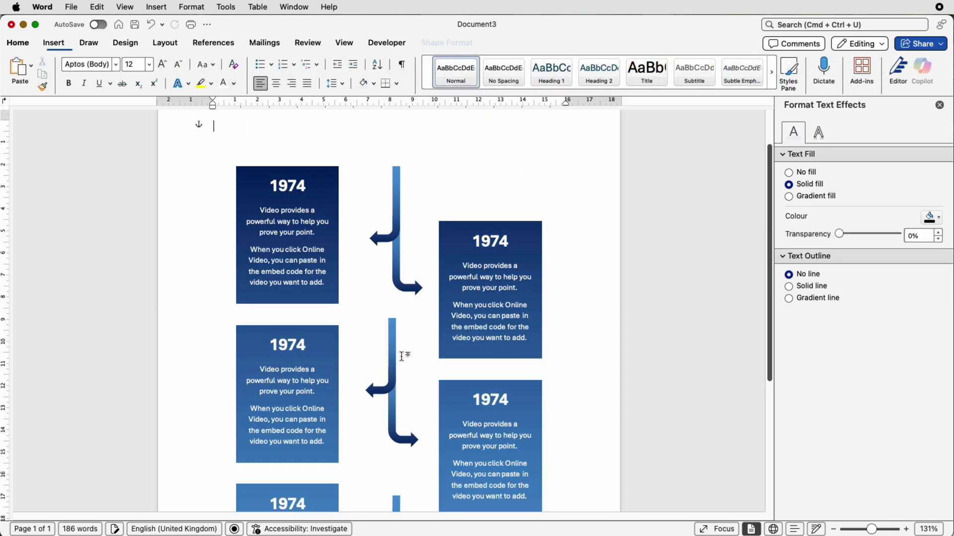
Select all three arrow-pair groups together
scroll(403, 356, "down", 4)
scroll(404, 355, "down", 2)
left_click(397, 358)
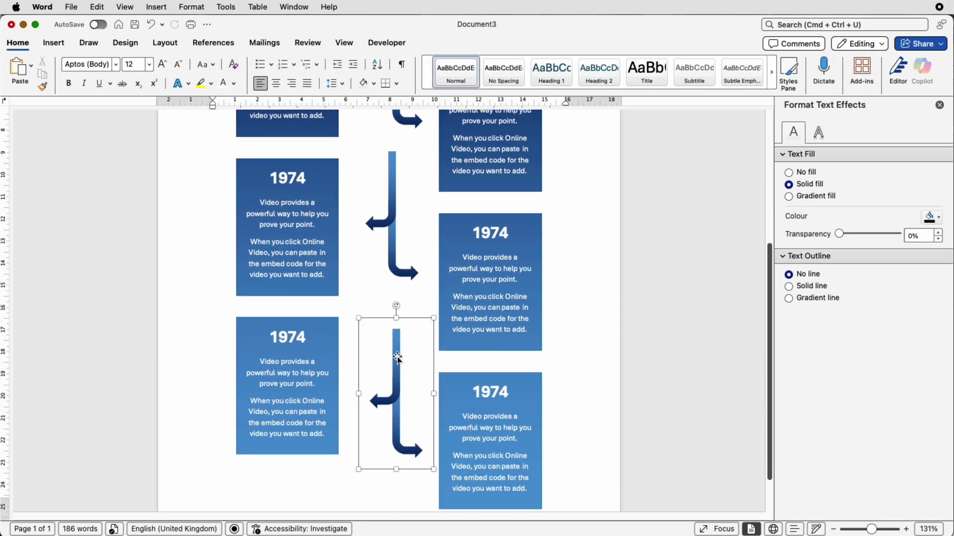
left_click(395, 252, "shift")
scroll(395, 252, "up", 4)
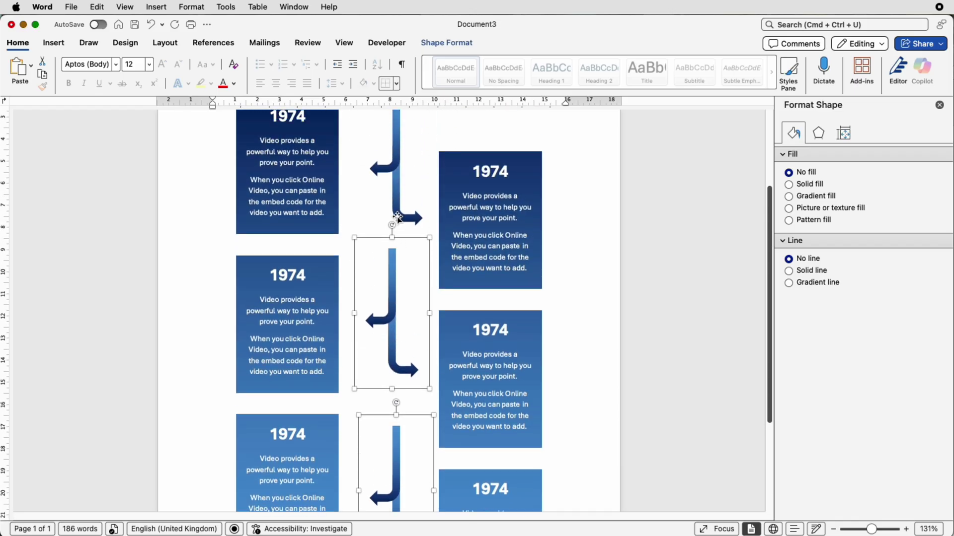
left_click(398, 216, "shift")
Centre-align the three arrow groups with Align Centre
left_click(432, 45)
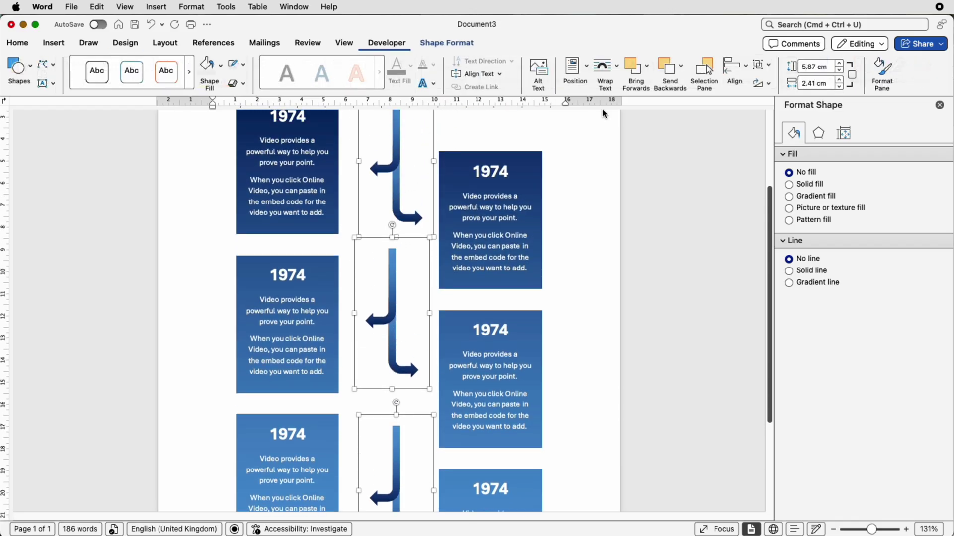
left_click(749, 77)
left_click(751, 114)
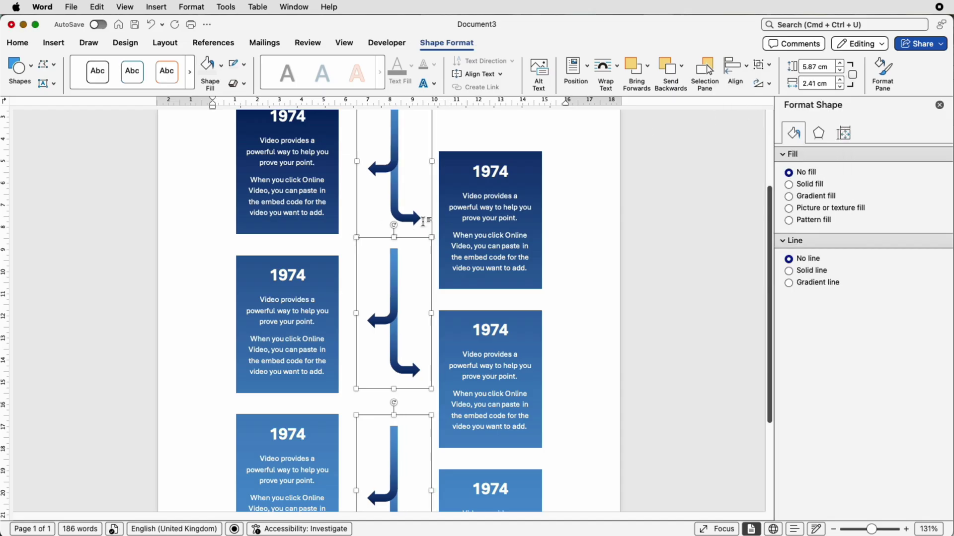
left_click(556, 241)
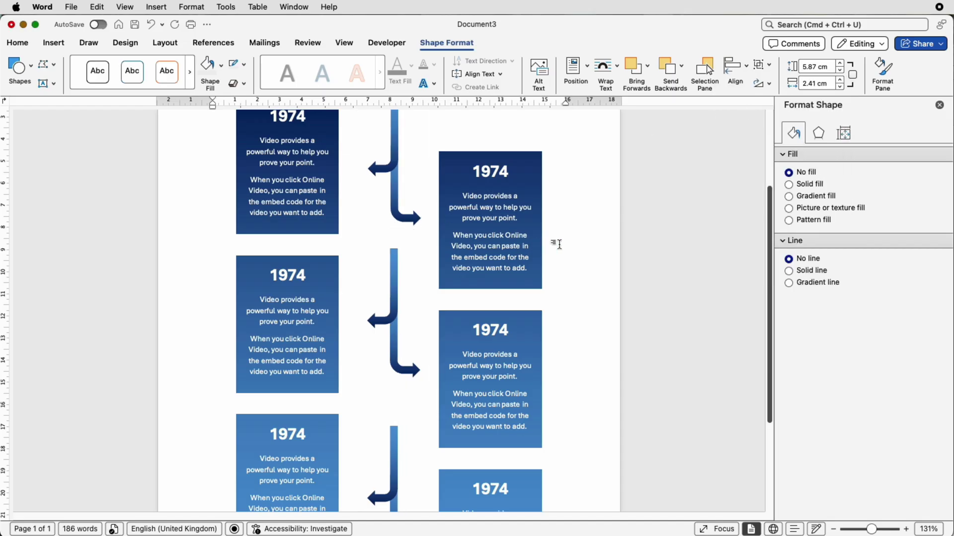
Ungroup the second connector, stretch its upper-left piece up to the spine, and send it to back
scroll(479, 263, "up", 2)
left_click(393, 343)
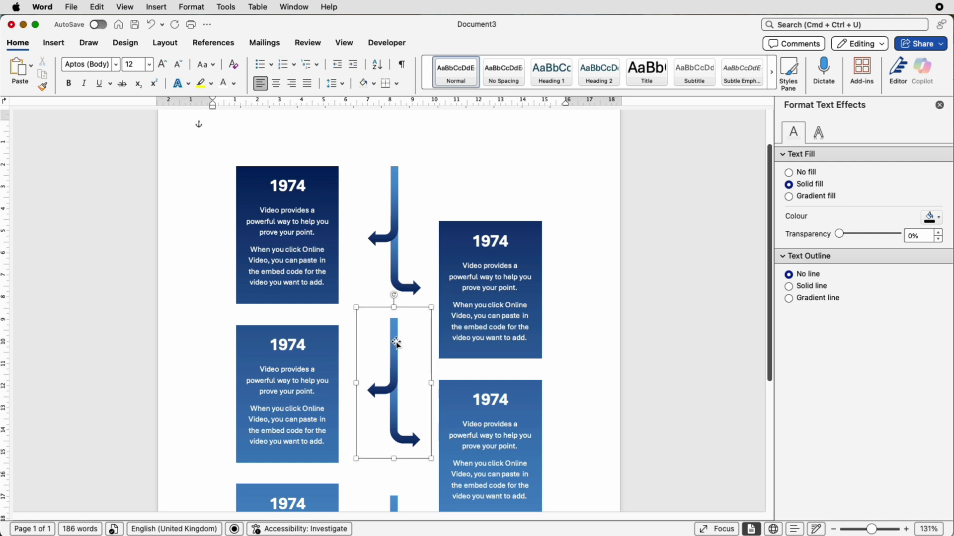
left_click(760, 66)
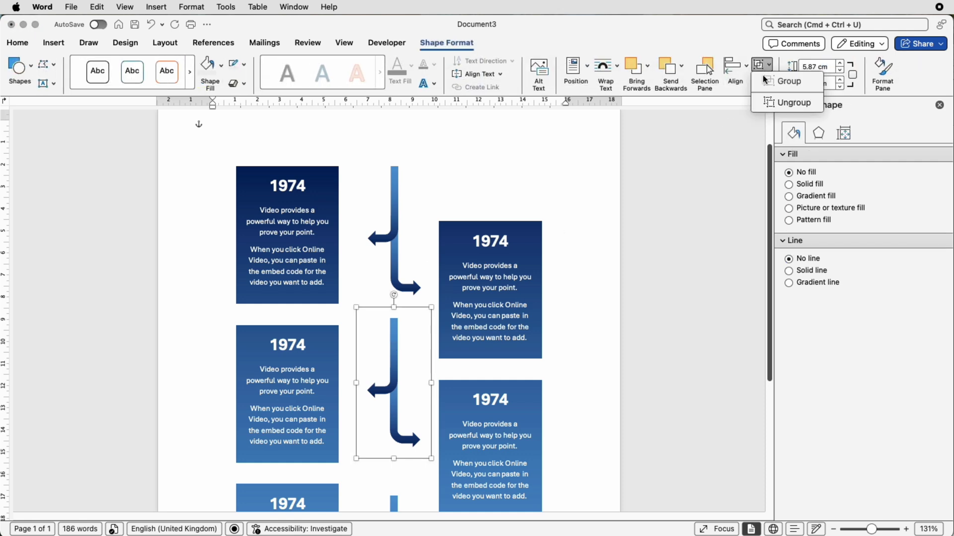
left_click(774, 101)
left_click(399, 325)
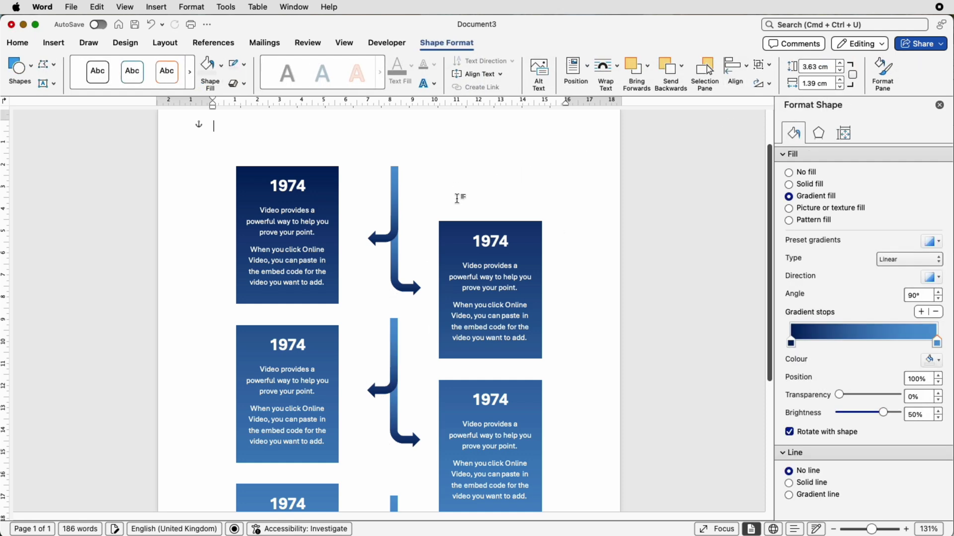
left_click(394, 328)
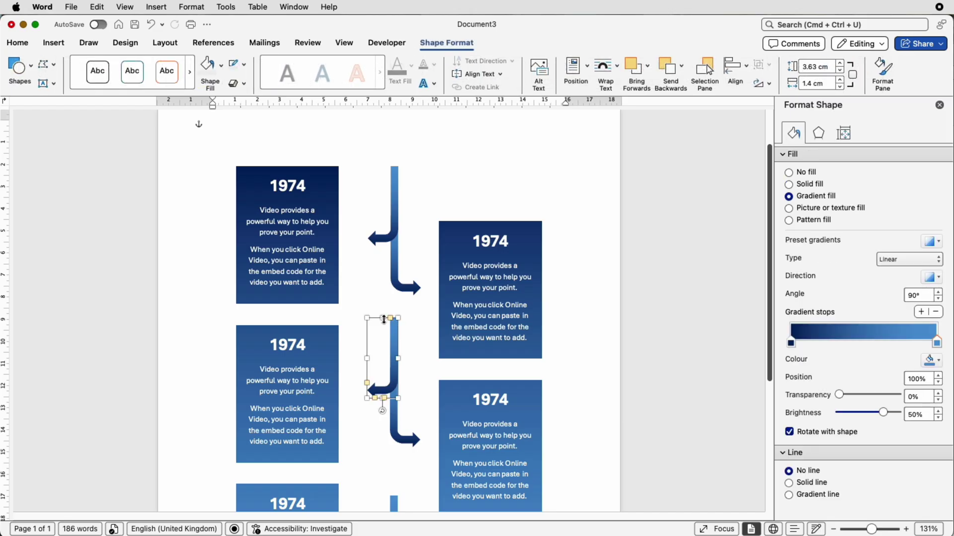
left_click_drag(383, 318, 388, 269)
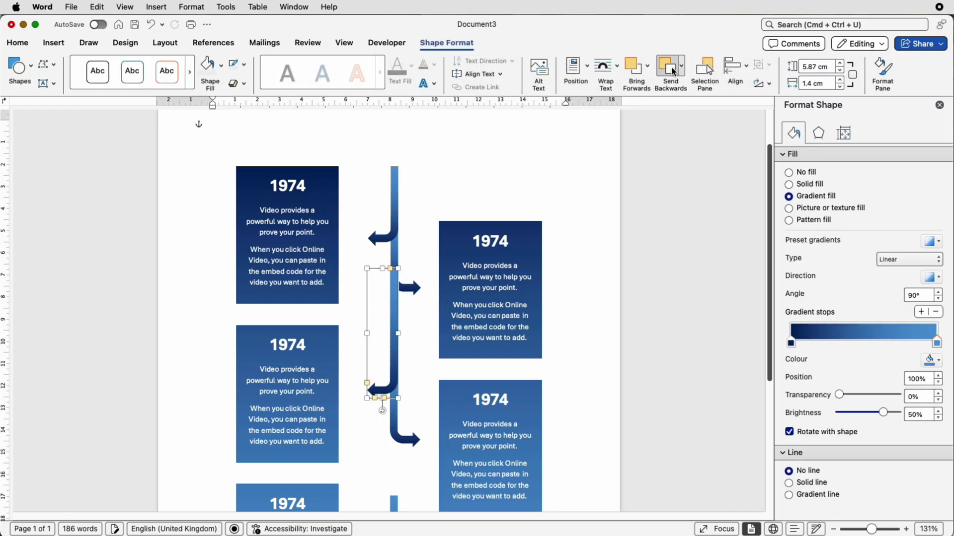
left_click(682, 66)
left_click(706, 100)
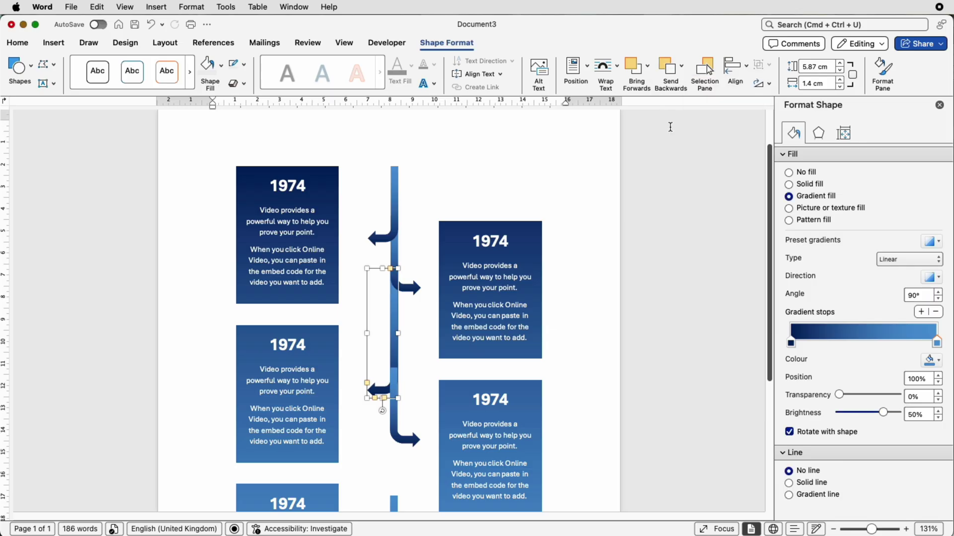
Send the lower-right arrow piece to the back
left_click(392, 417)
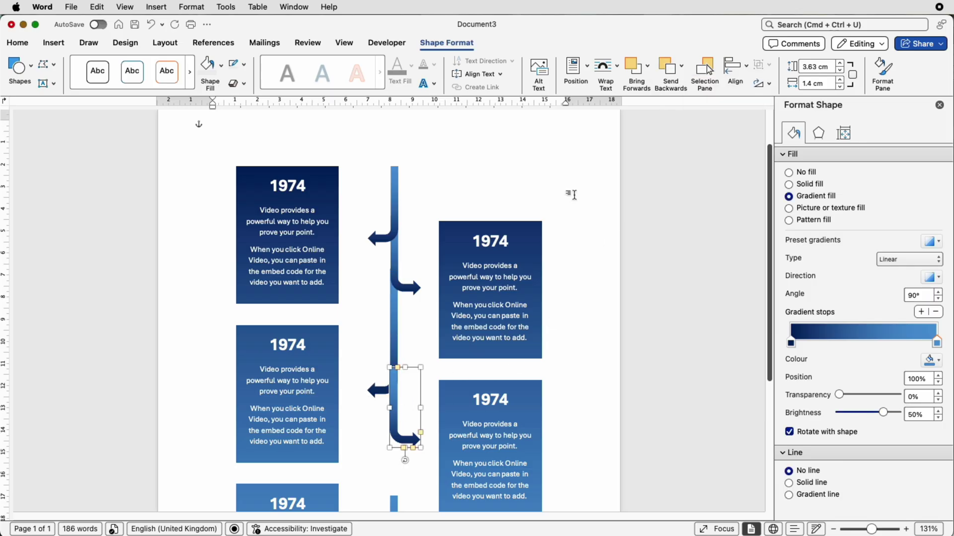
left_click(681, 66)
left_click(684, 99)
scroll(658, 189, "down", 6)
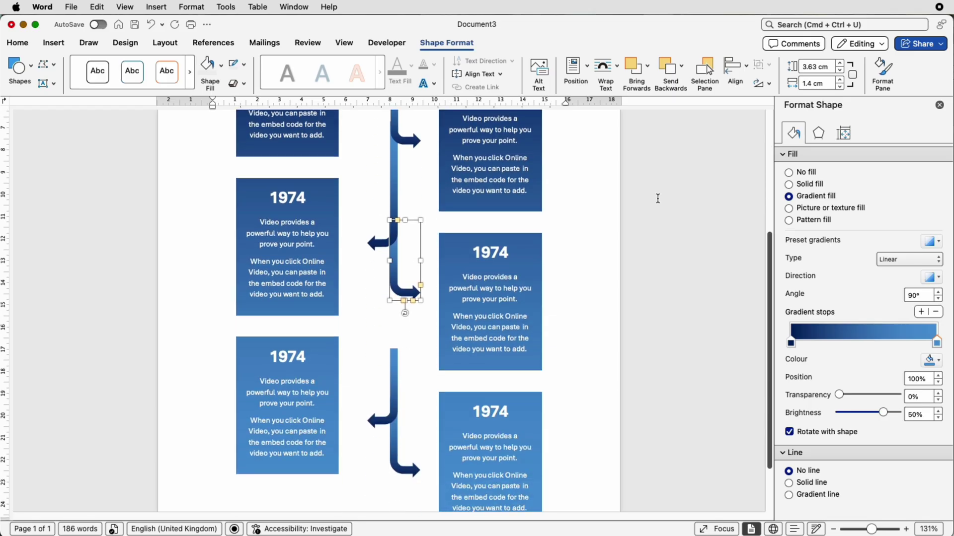
scroll(658, 199, "up", 2)
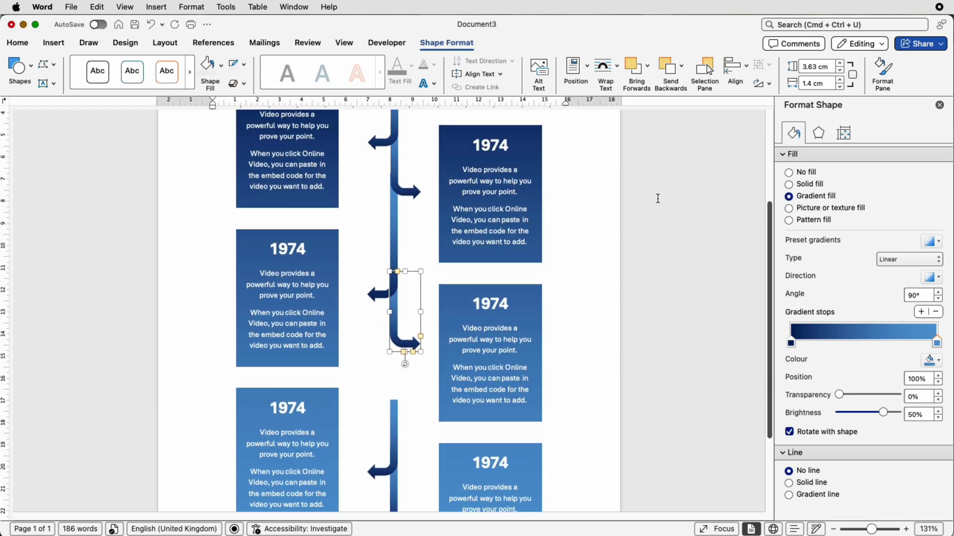
Ungroup the lower connector arrow into separate pieces
left_click(395, 418)
left_click(762, 65)
left_click(770, 103)
left_click(383, 420)
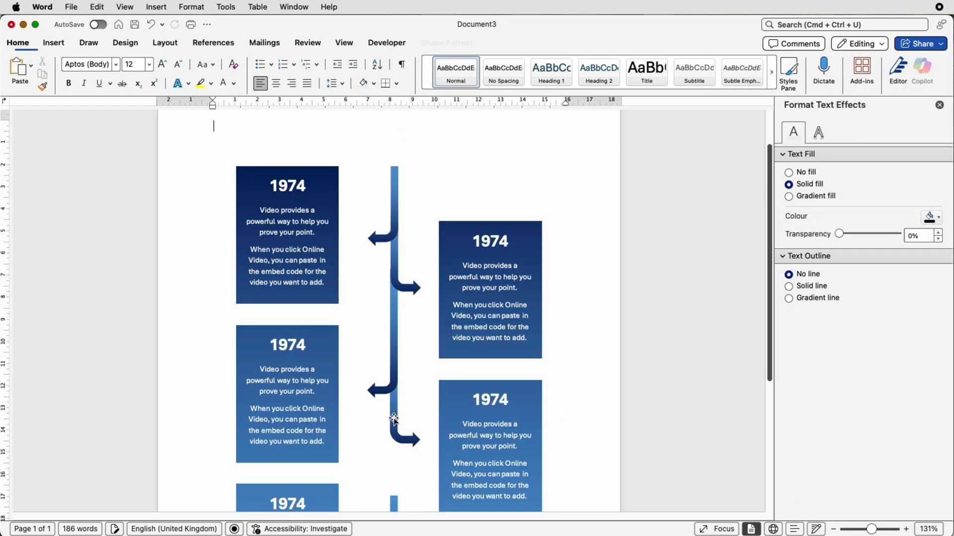
Stretch the lower elbow arrow up to meet the spine and send it to back
scroll(395, 413, "down", 3)
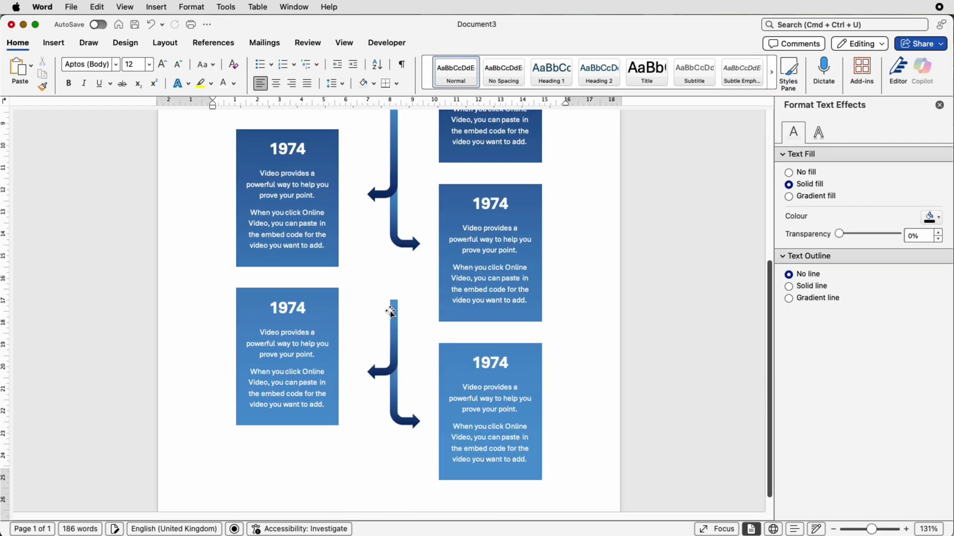
left_click(393, 307)
left_click_drag(383, 300, 384, 226)
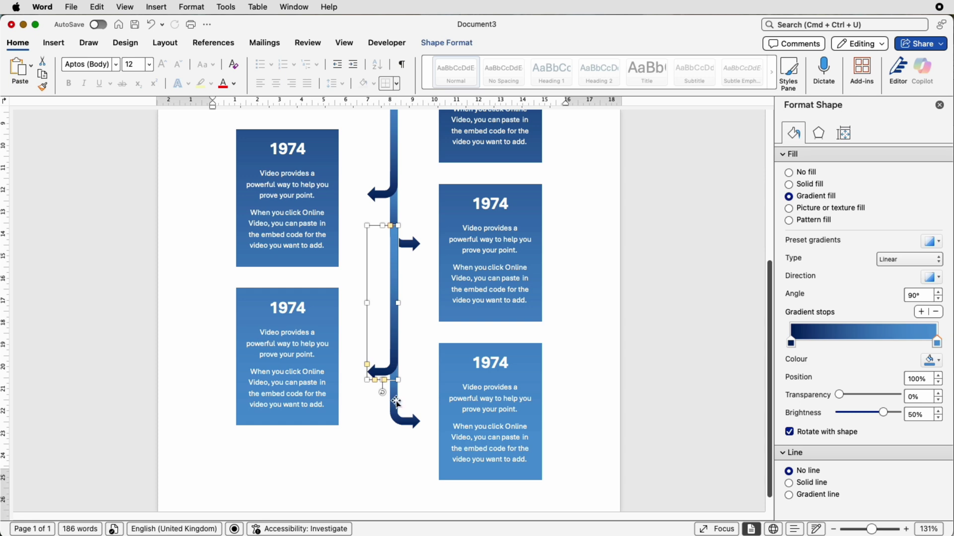
left_click(445, 43)
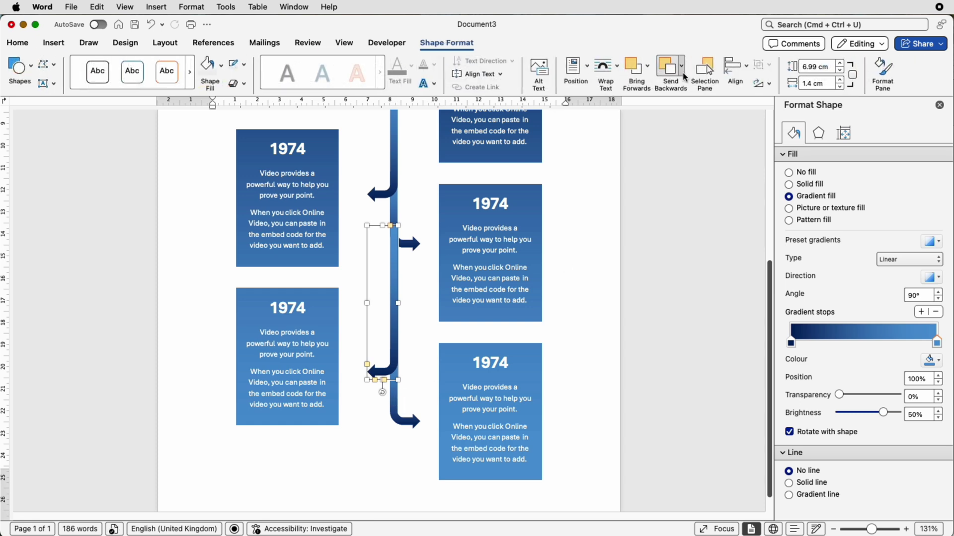
left_click(682, 66)
left_click(711, 98)
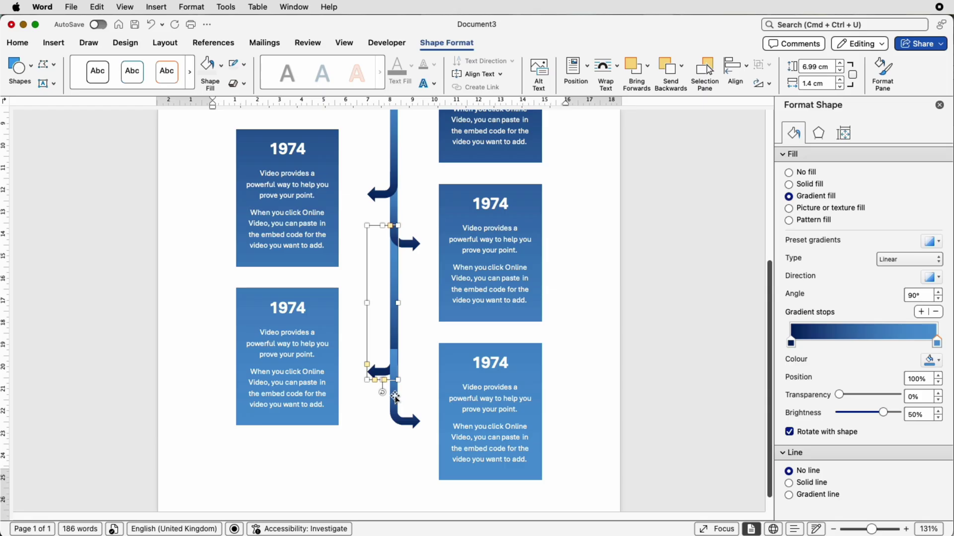
Send the bottom elbow arrow to the back as well
left_click(395, 398)
left_click(681, 67)
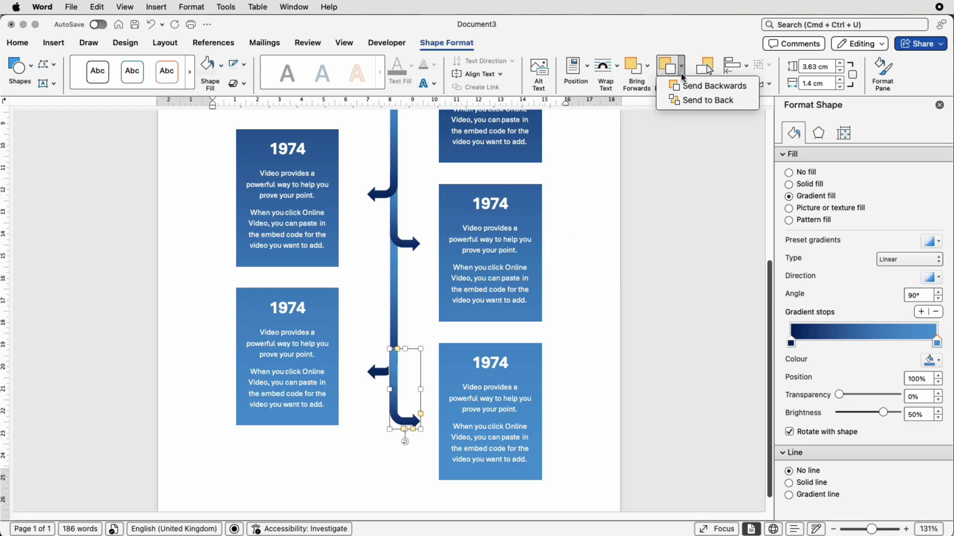
left_click(681, 100)
left_click(655, 195)
scroll(663, 196, "up", 2)
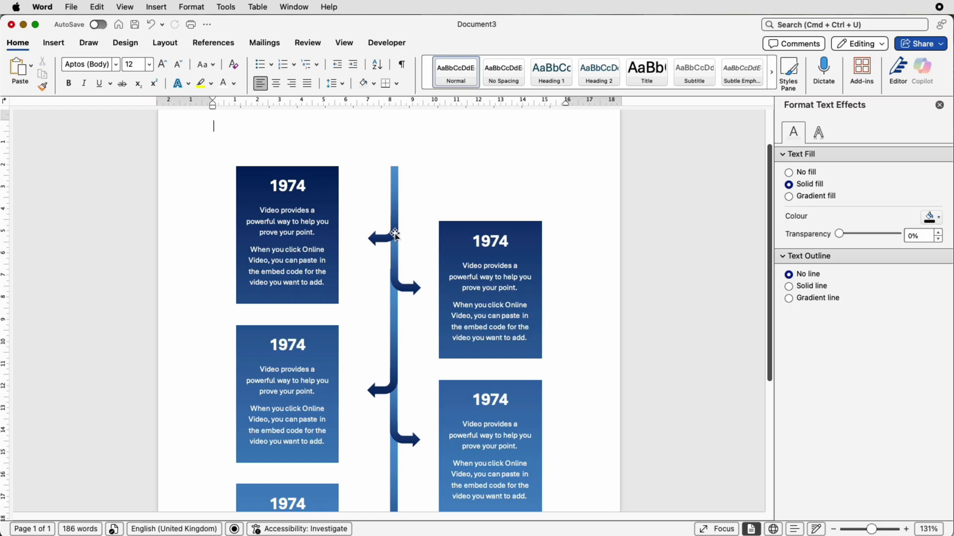
left_click(399, 372)
Group the lower-left and lower-right elbow arrows into one shape
left_click(399, 418, "shift")
left_click(764, 61)
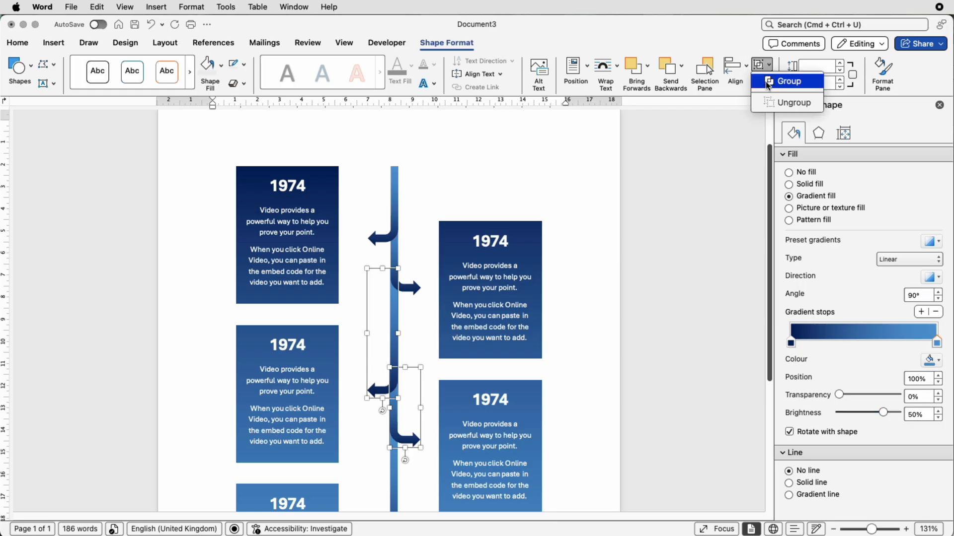
left_click(785, 80)
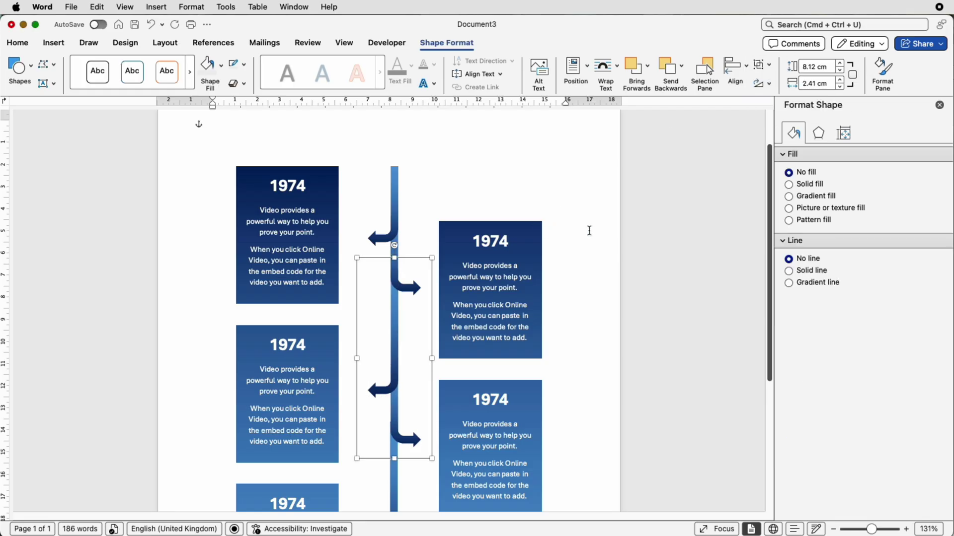
Adjust the left-arrow shape and zoom out to 71% to see the whole page
scroll(587, 230, "down", 5)
left_click(394, 357)
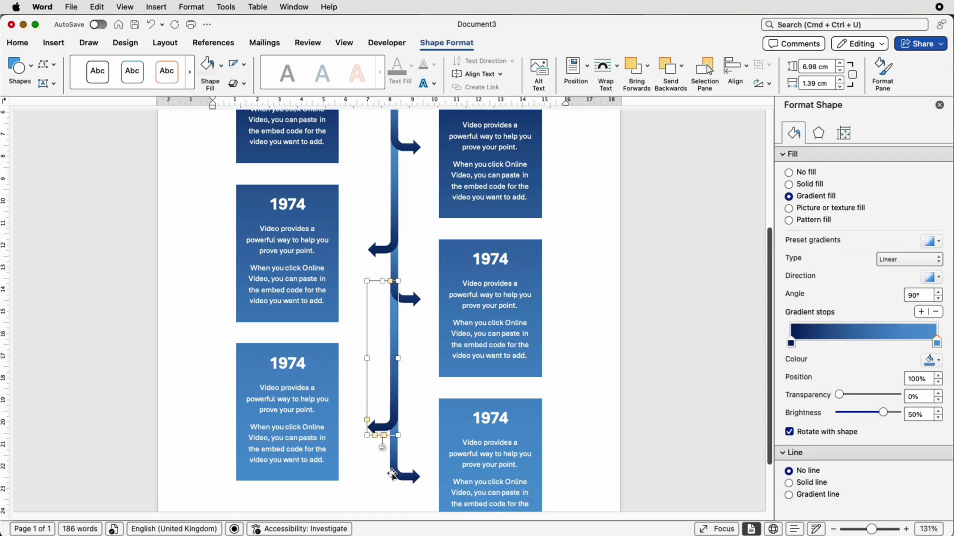
left_click_drag(395, 474, 432, 436)
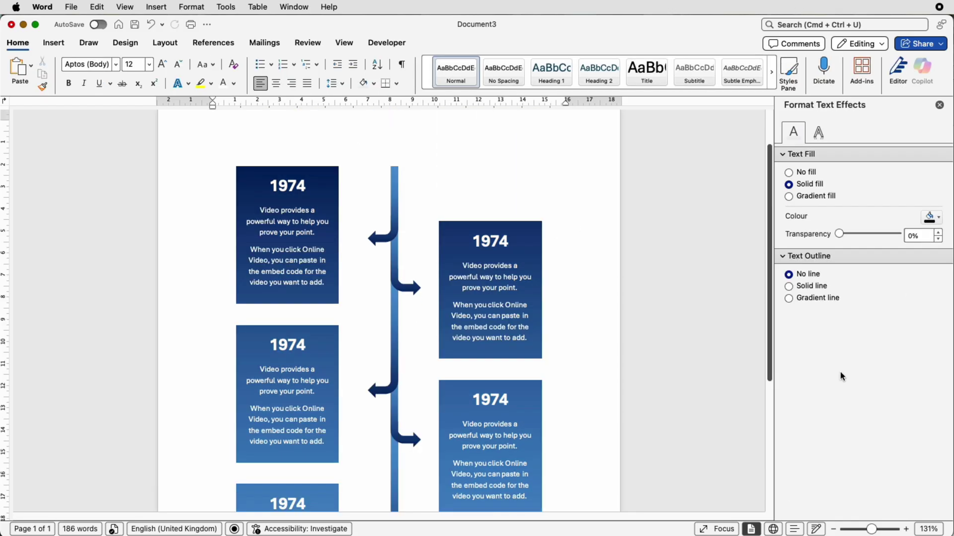
left_click_drag(871, 530, 862, 531)
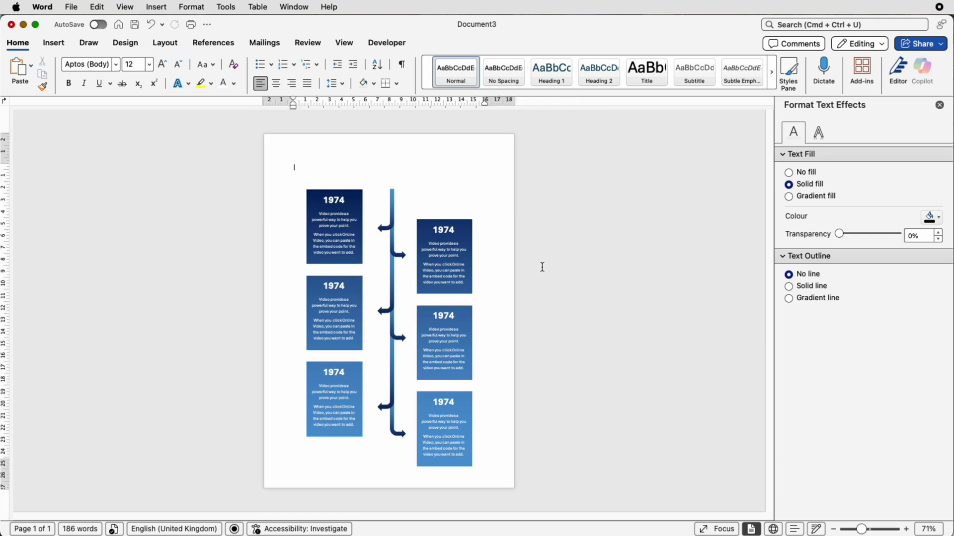
Draw a rectangle over the page and stretch it to the top and left page edges
left_click(55, 43)
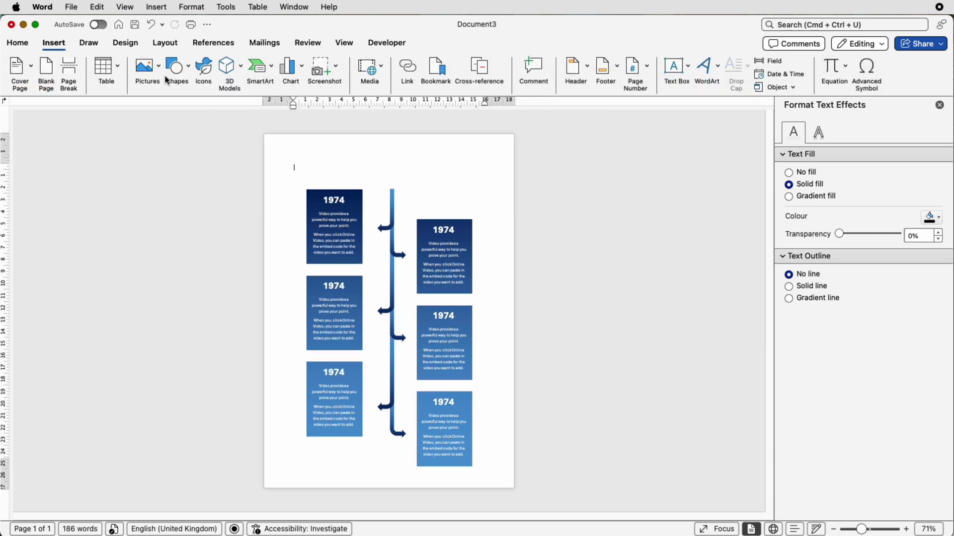
left_click(189, 79)
left_click(177, 210)
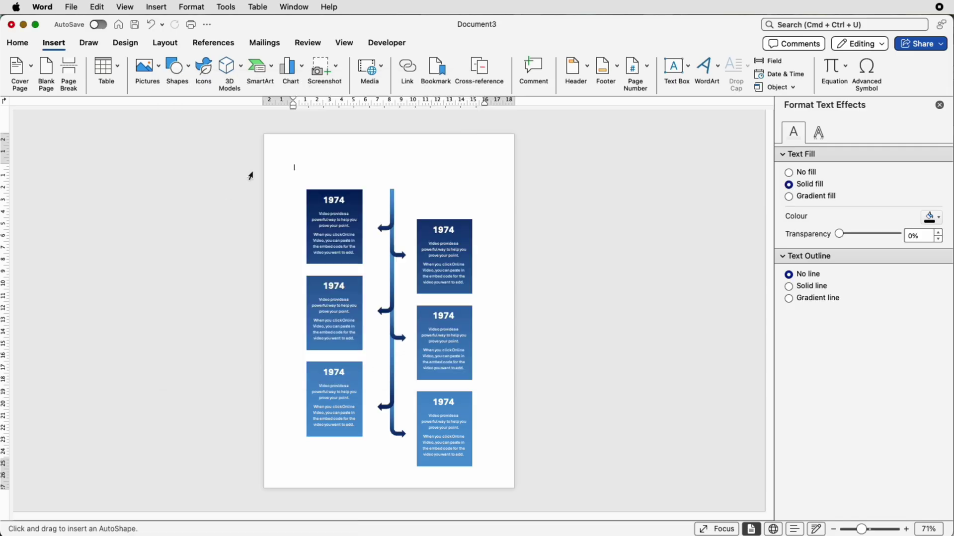
left_click_drag(270, 143, 514, 488)
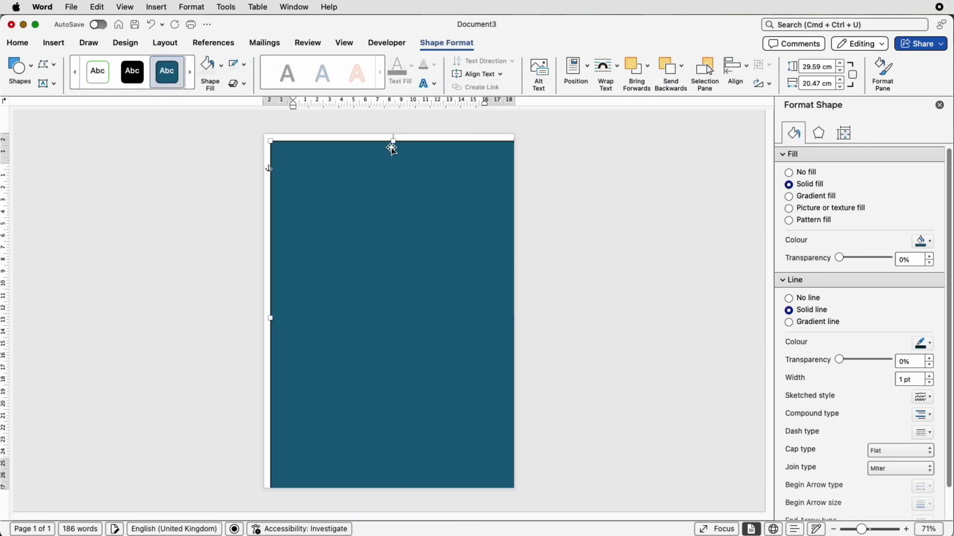
left_click_drag(393, 142, 394, 130)
left_click_drag(271, 312, 251, 313)
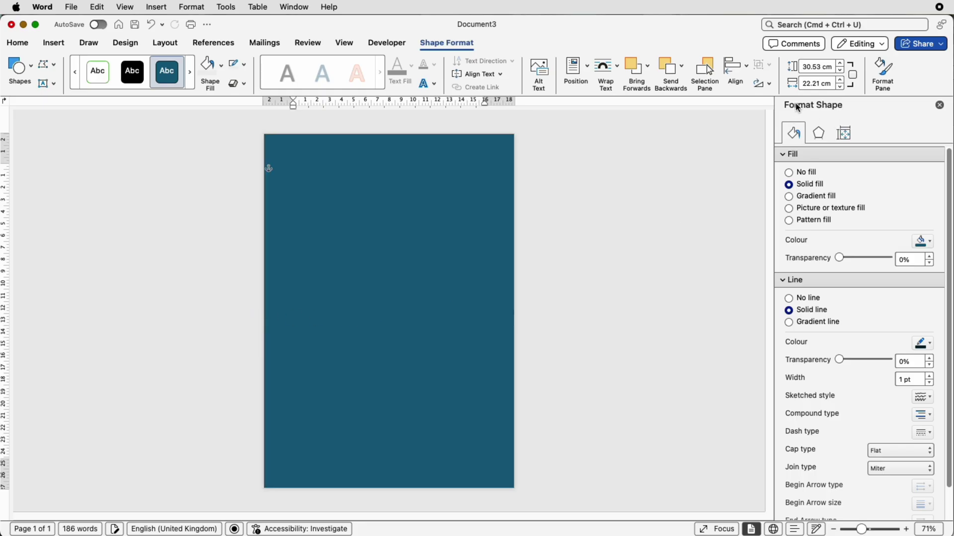
Give the page rectangle a radial gradient fill starting from the centre
left_click(792, 198)
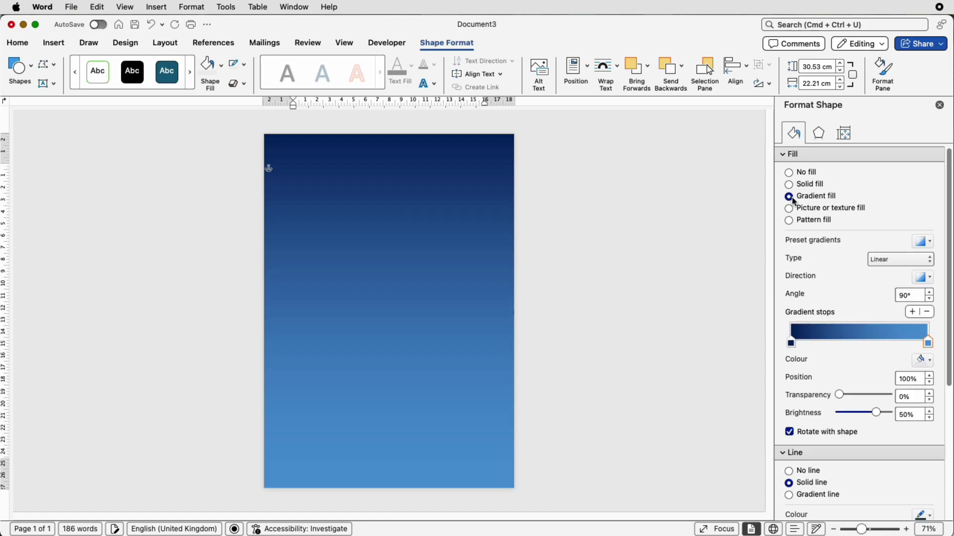
left_click(905, 263)
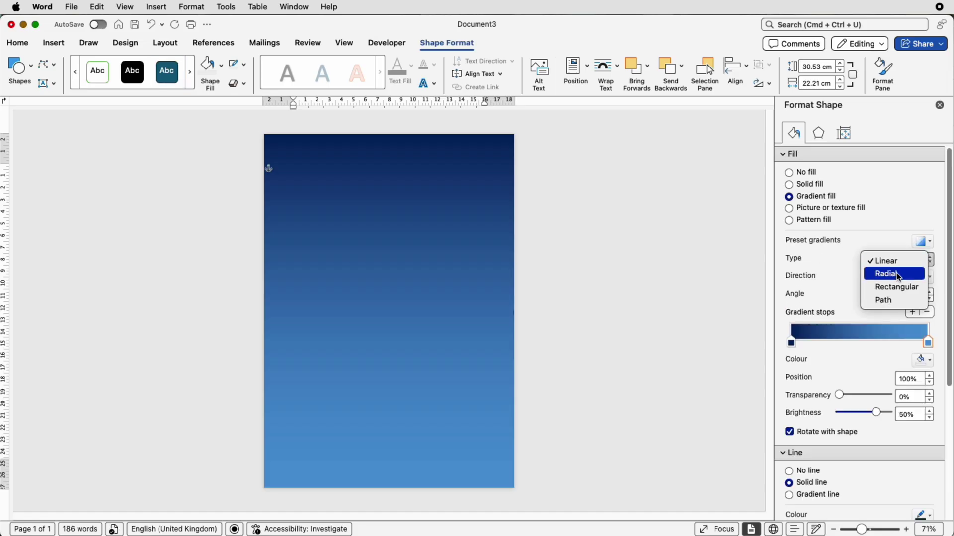
left_click(901, 273)
left_click(924, 280)
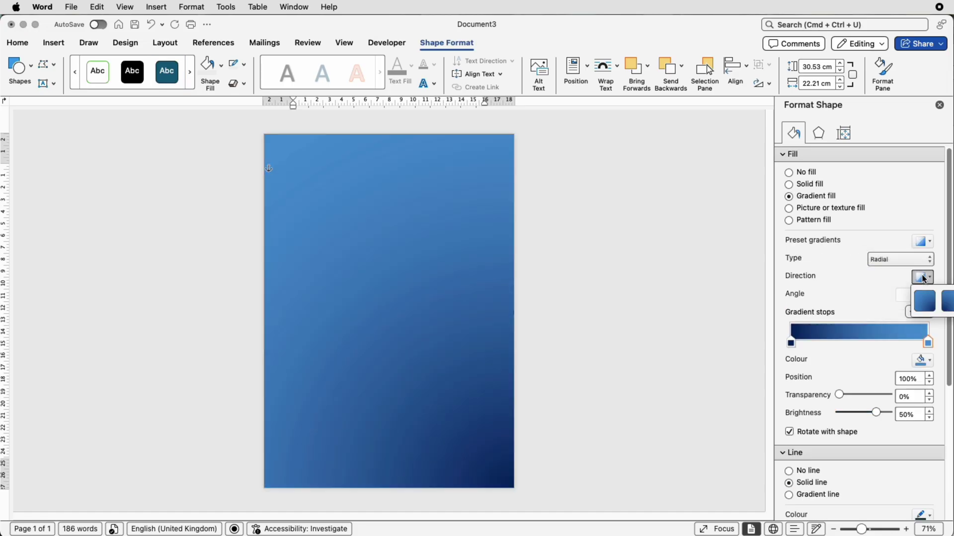
left_click(924, 302)
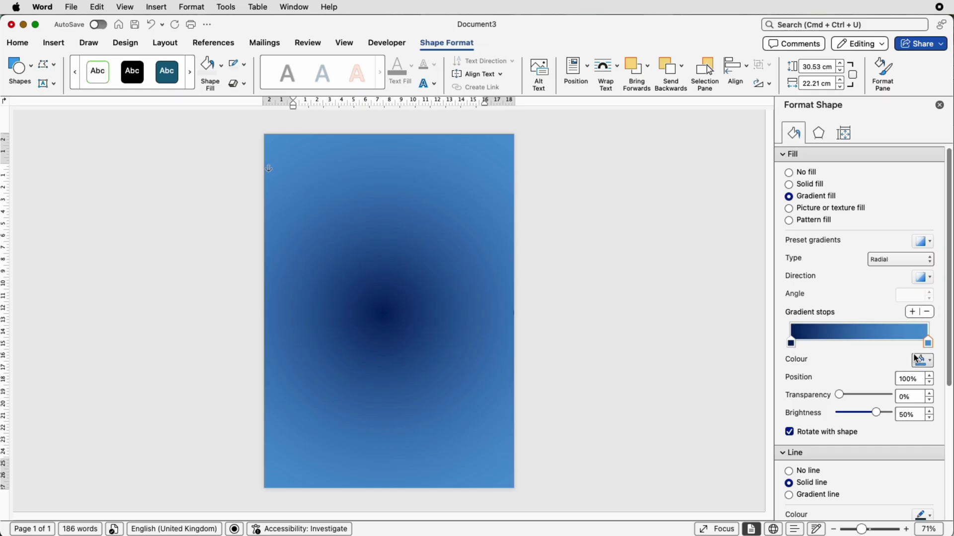
Set gradient stops to white and light grey, white at about 33%, then send to back
left_click(931, 362)
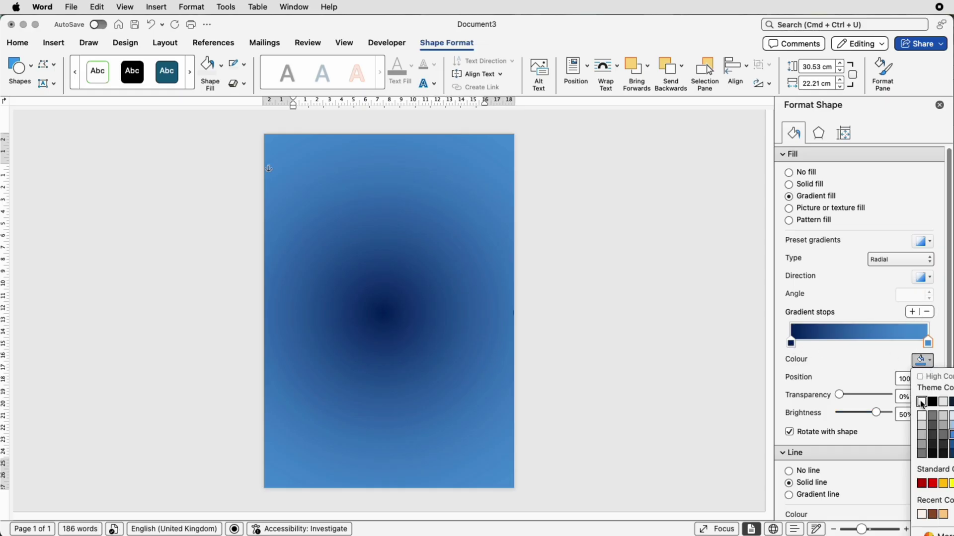
left_click(923, 398)
left_click(790, 346)
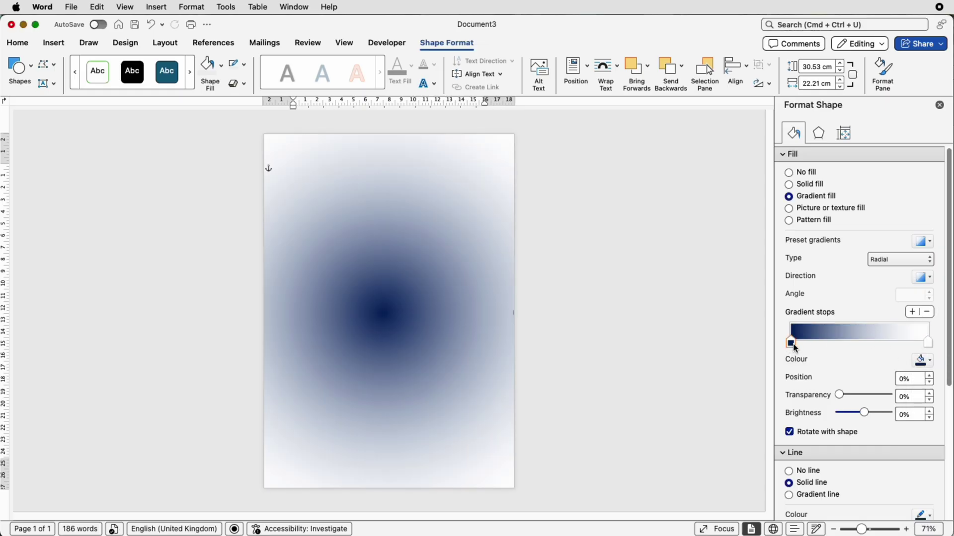
left_click(933, 364)
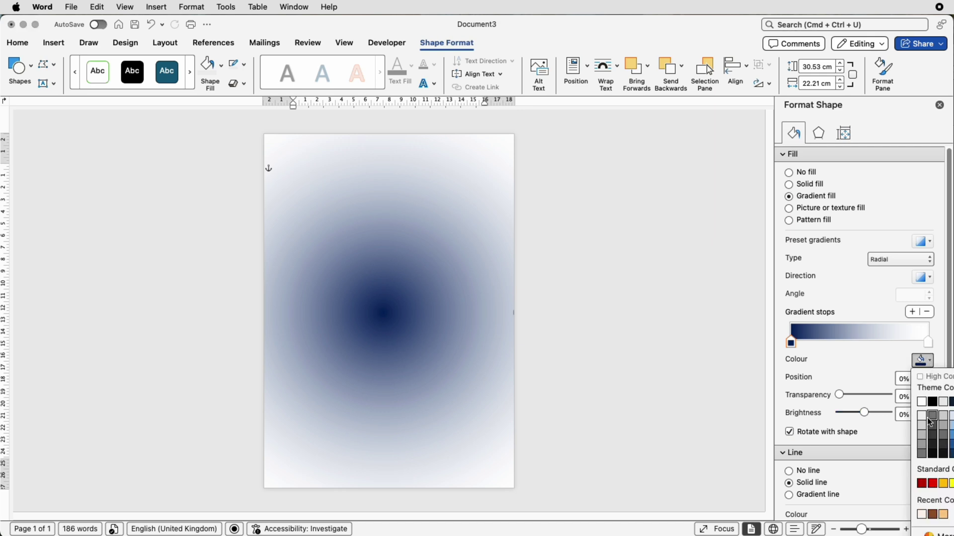
left_click(920, 429)
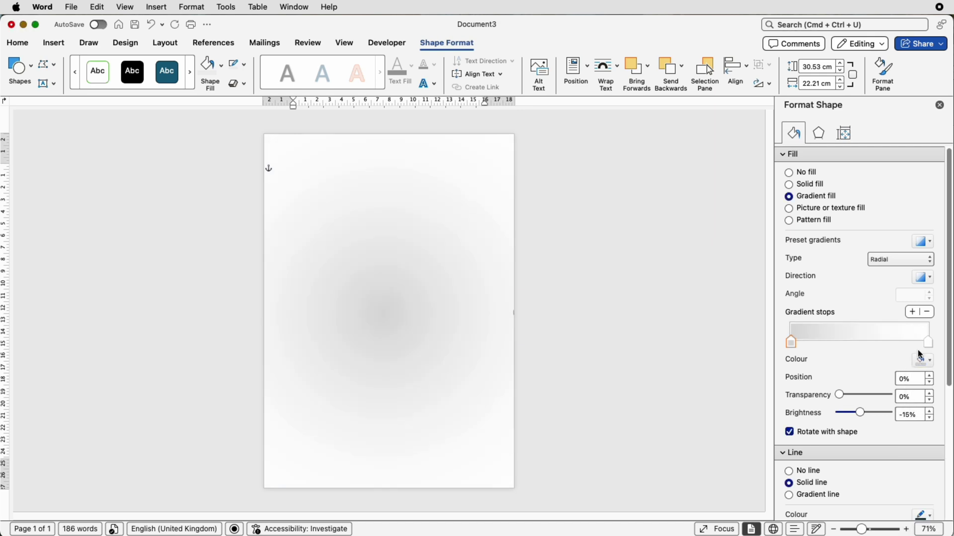
mouse_move(928, 347)
left_mouse_down()
mouse_move(837, 345)
mouse_move(937, 345)
left_mouse_up()
mouse_move(837, 345)
left_mouse_down()
mouse_move(815, 347)
mouse_move(858, 343)
mouse_move(813, 343)
mouse_move(823, 345)
left_mouse_up()
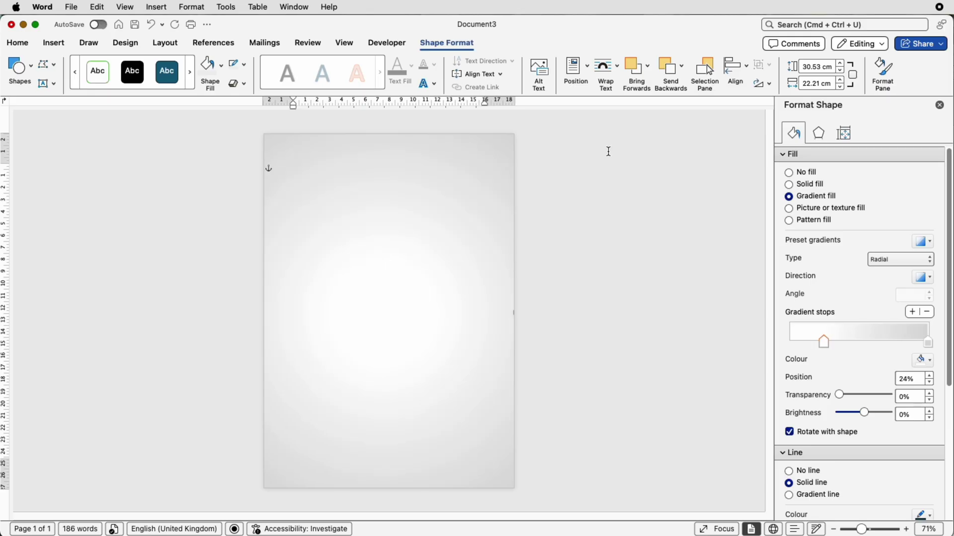
left_click(681, 66)
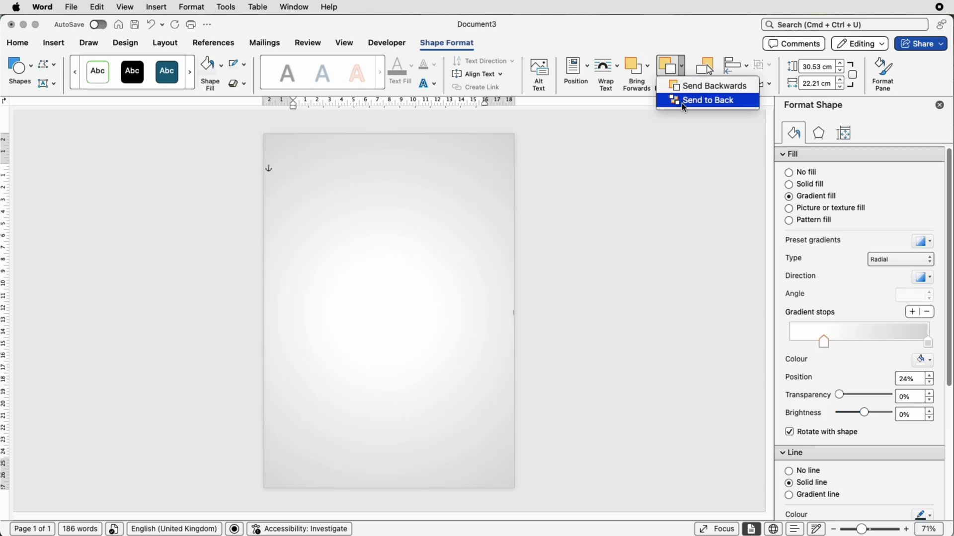
left_click(685, 106)
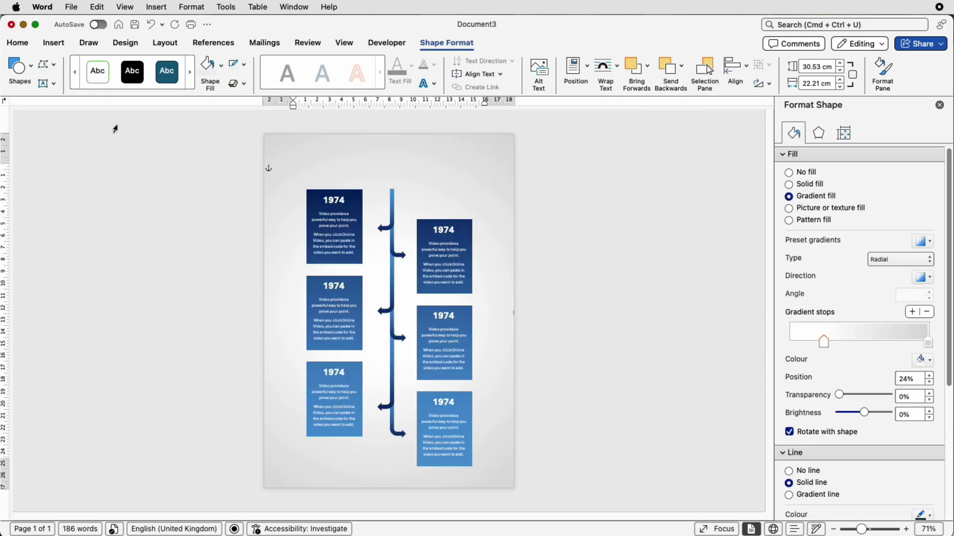
Give the timeline group an outer shadow with 0 pt blur and about 7 pt distance
left_click(441, 267)
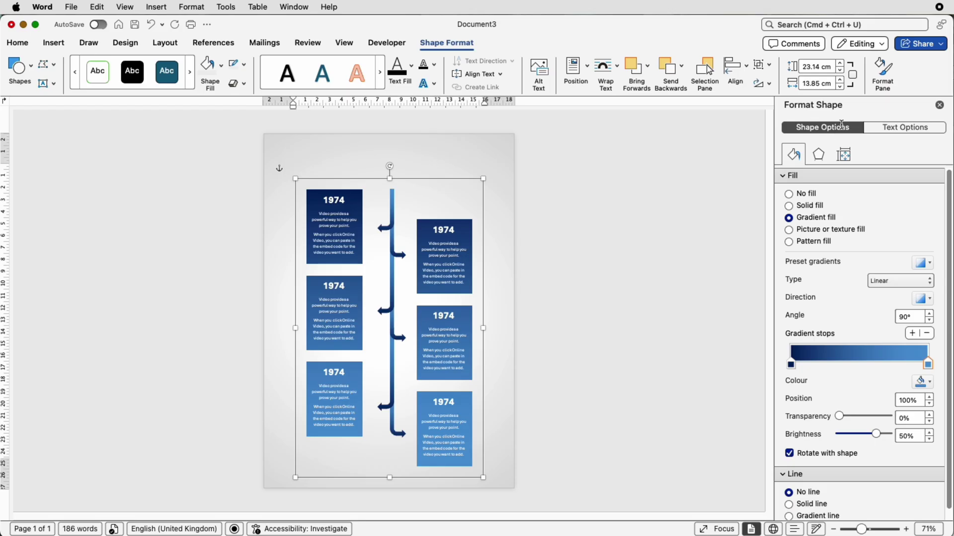
left_click(820, 155)
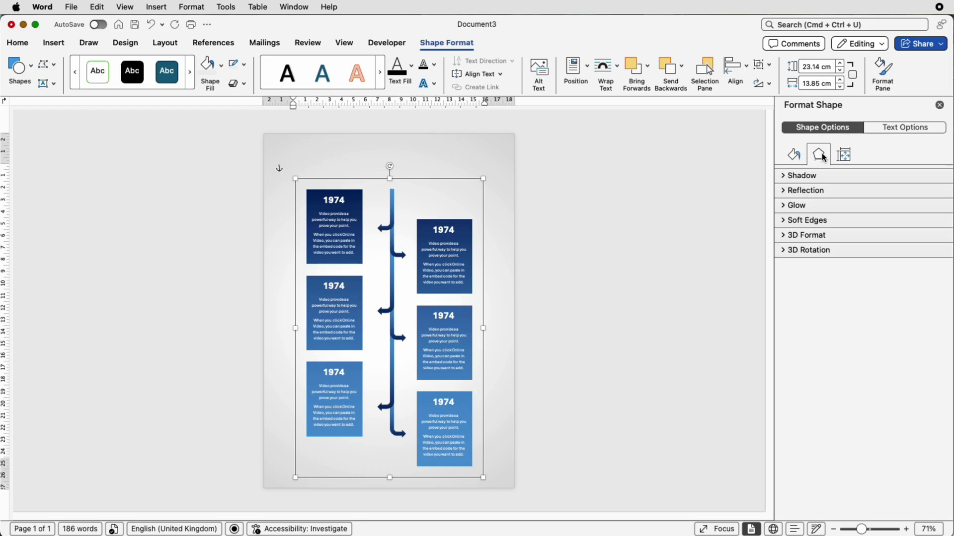
left_click(785, 177)
left_click(938, 197)
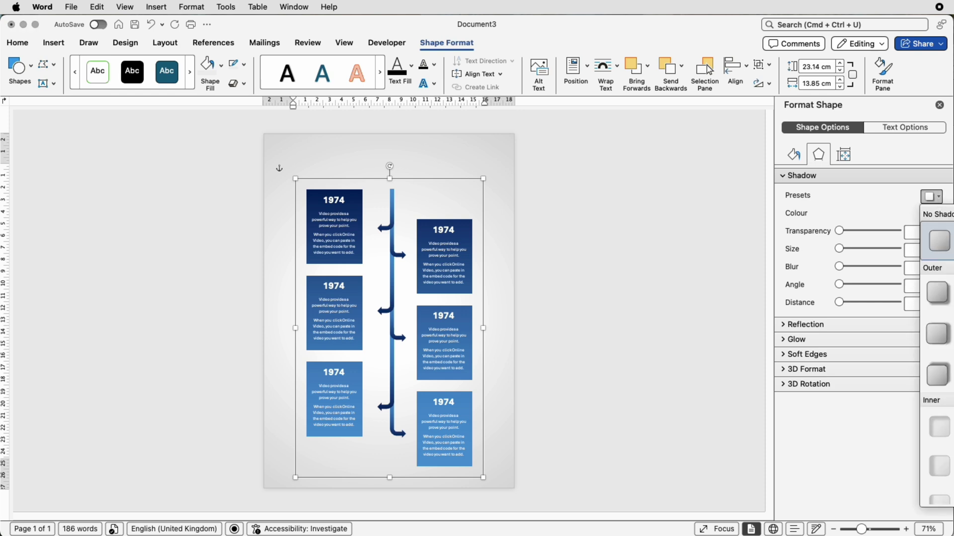
left_click(938, 293)
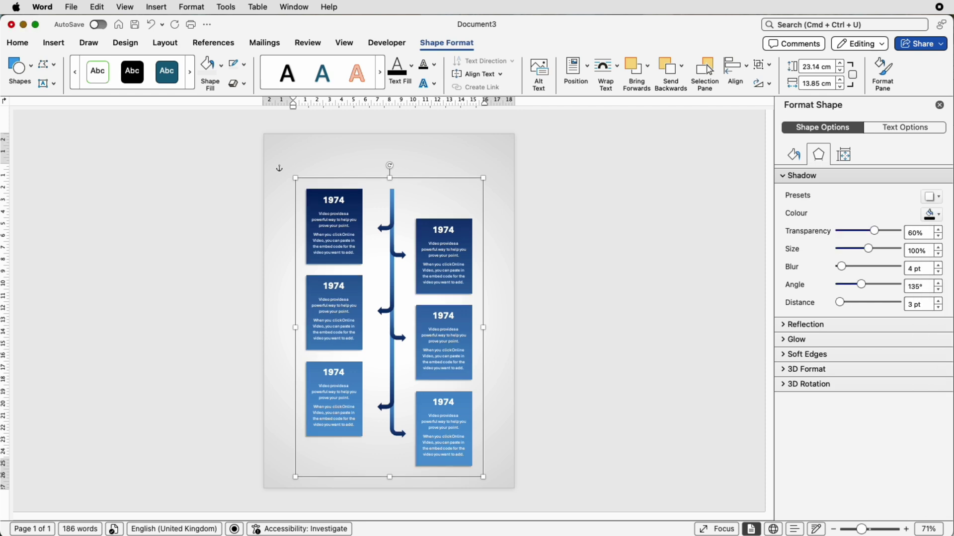
left_click_drag(842, 269, 826, 270)
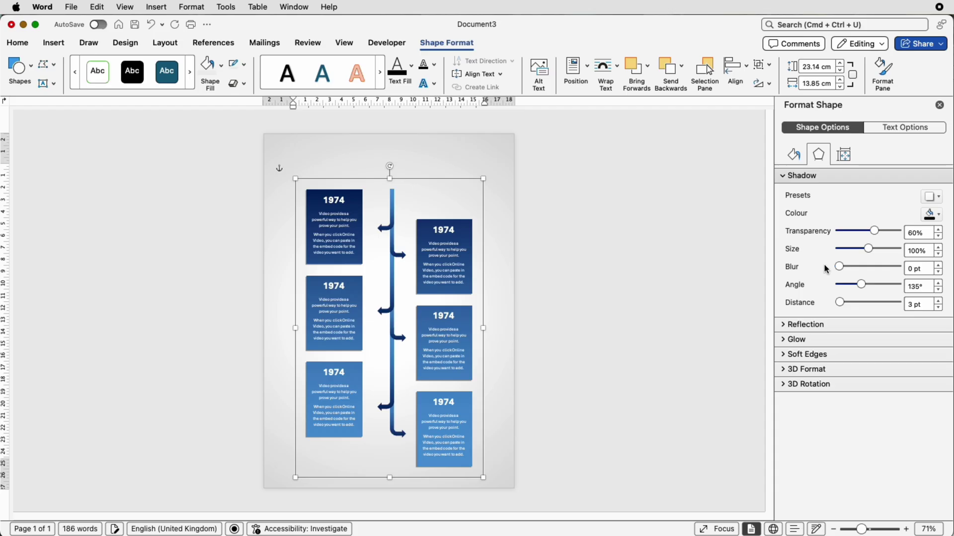
left_click_drag(842, 303, 843, 304)
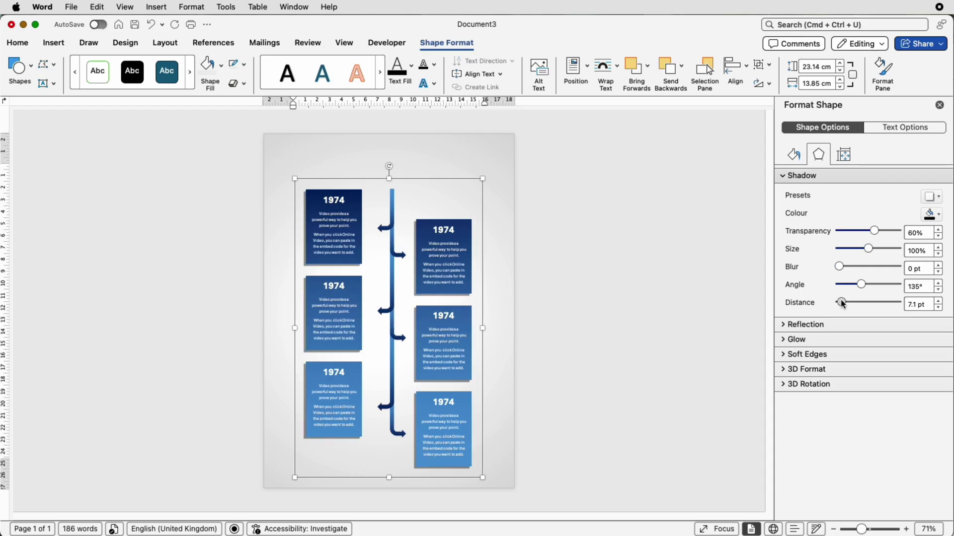
Draw a wide rectangle band across the top of the page, aligned to the top-left corner
left_click(53, 43)
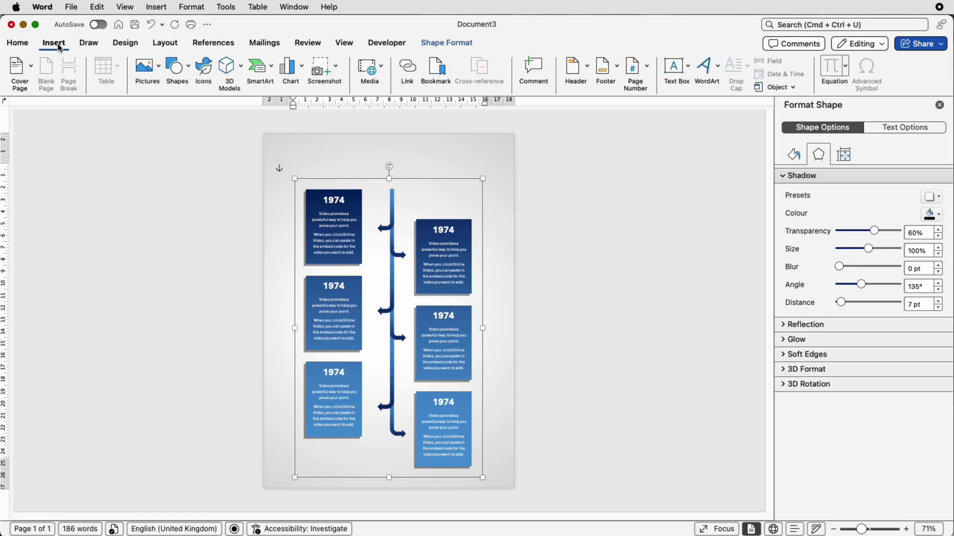
left_click(190, 74)
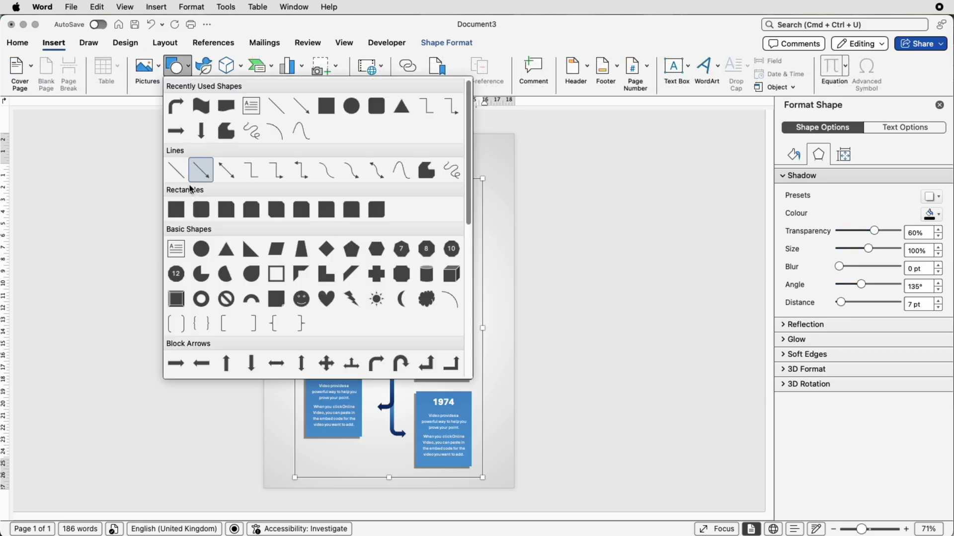
left_click(178, 209)
left_click_drag(270, 133, 514, 171)
left_click_drag(464, 154, 456, 151)
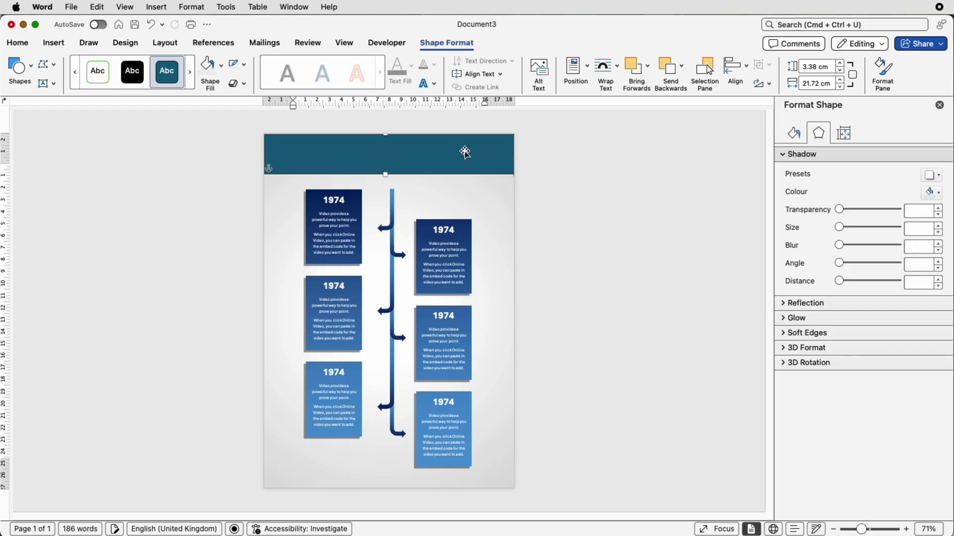
Fill the header band with a white-to-light-grey gradient
left_click(794, 134)
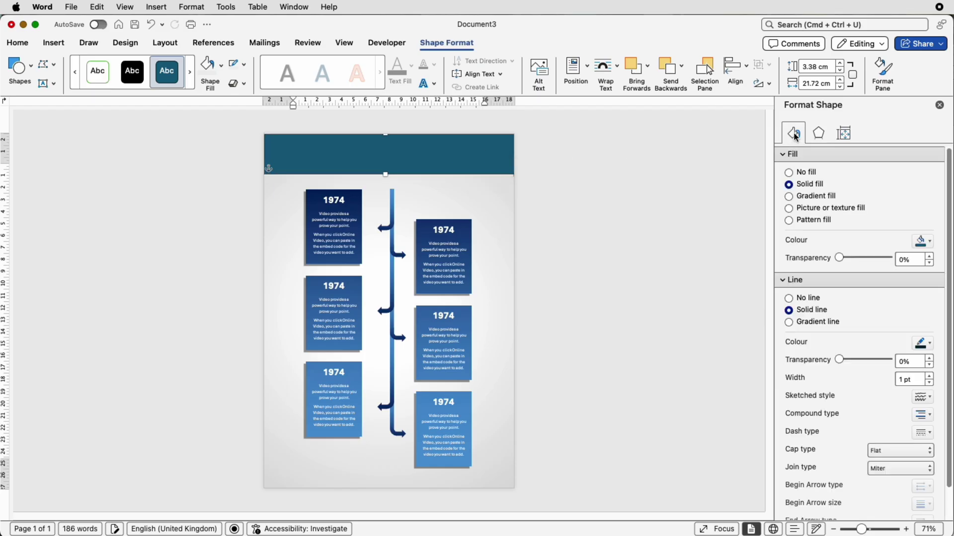
left_click(788, 197)
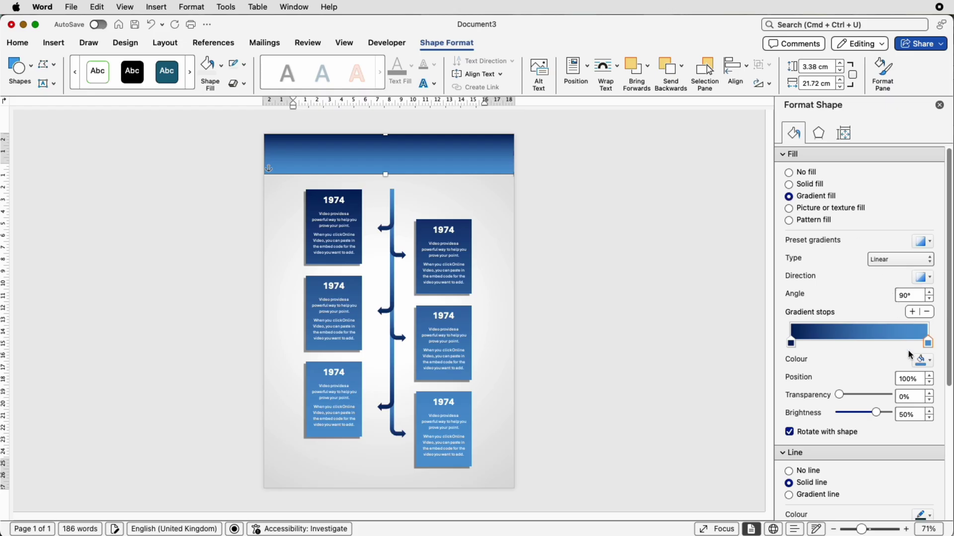
left_click(922, 360)
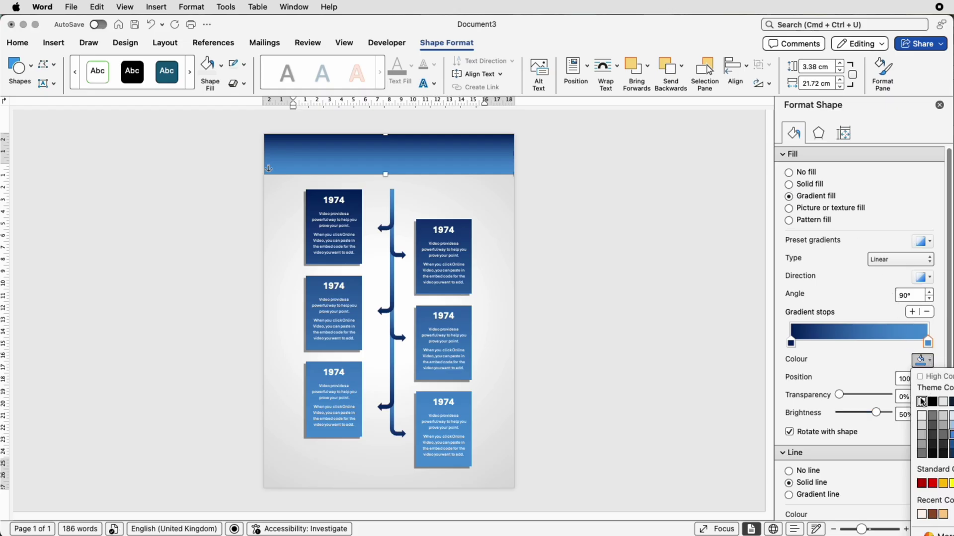
left_click(921, 402)
left_click(791, 343)
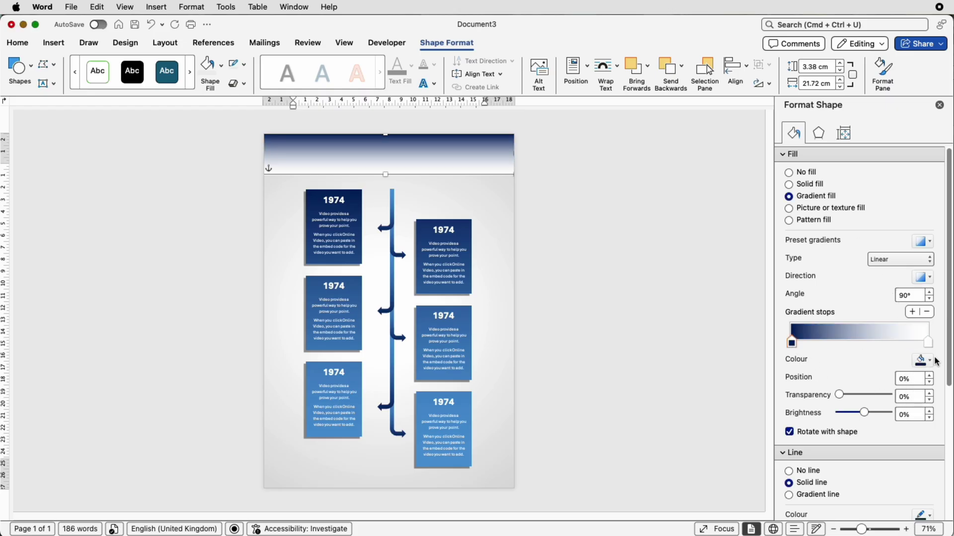
left_click(922, 360)
left_click(921, 427)
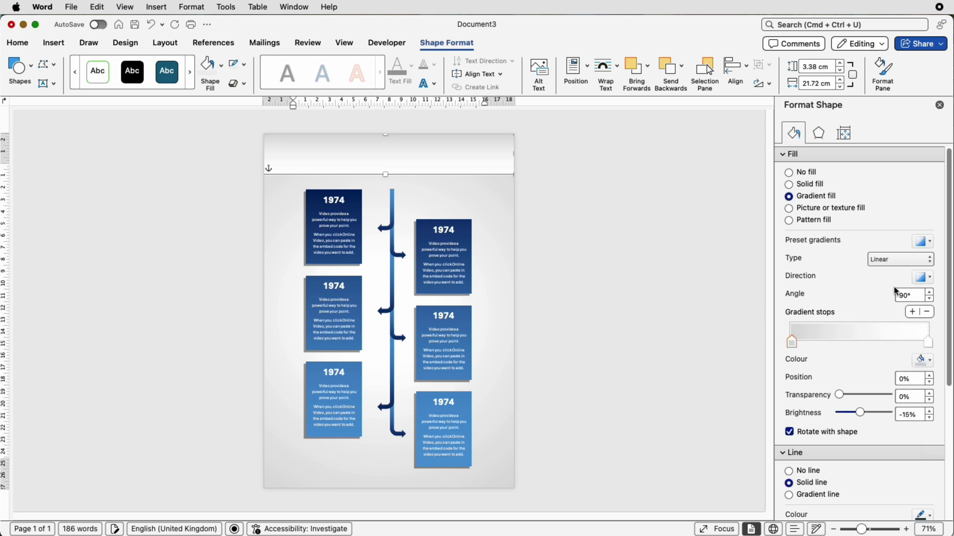
Make the band's gradient radial from the centre and rearrange stops so the centre is white
left_click(894, 259)
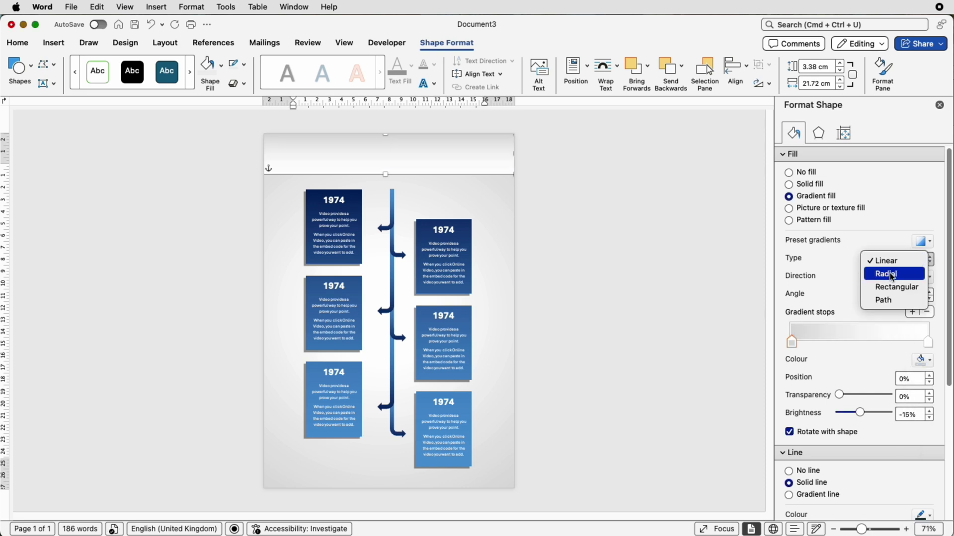
left_click(886, 274)
left_click(932, 279)
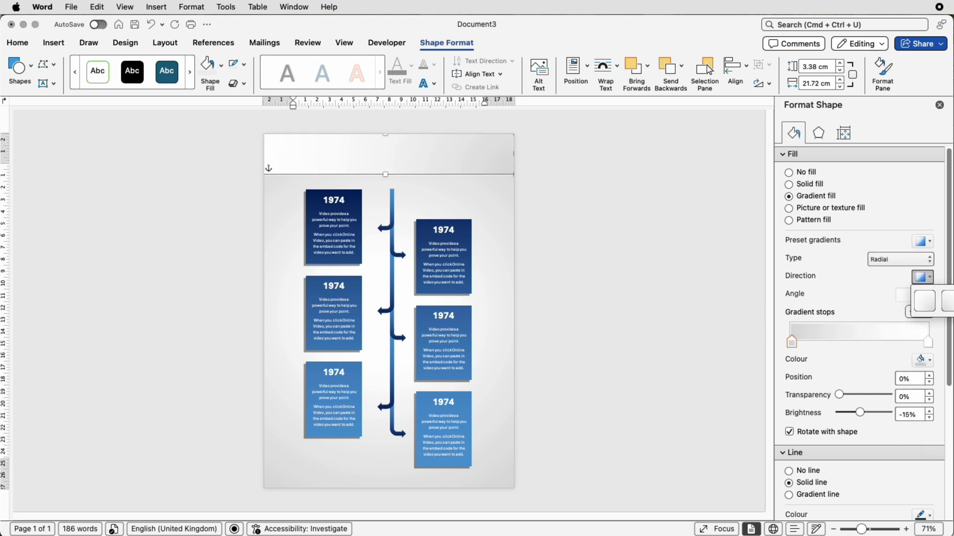
left_click(923, 301)
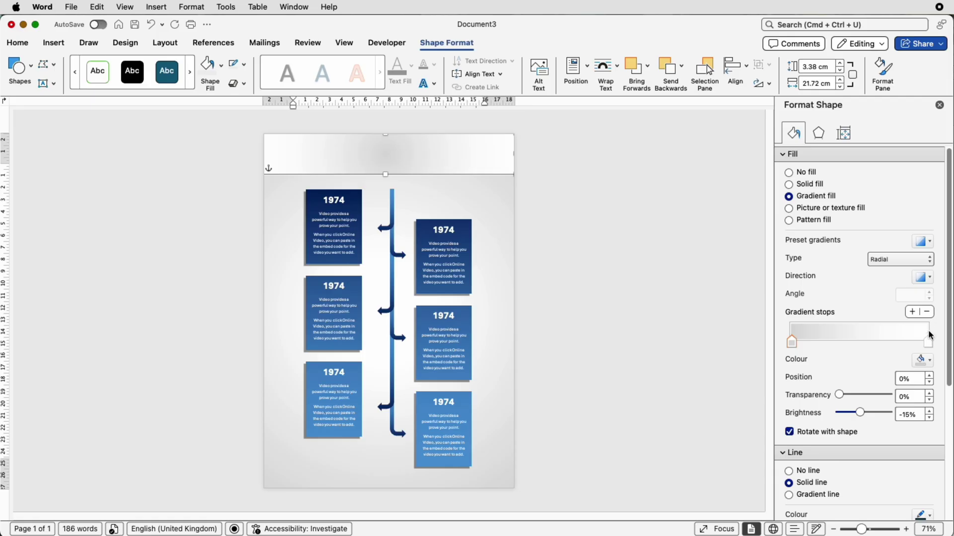
left_click_drag(928, 342, 846, 342)
left_click_drag(788, 342, 927, 342)
left_click_drag(845, 343, 786, 341)
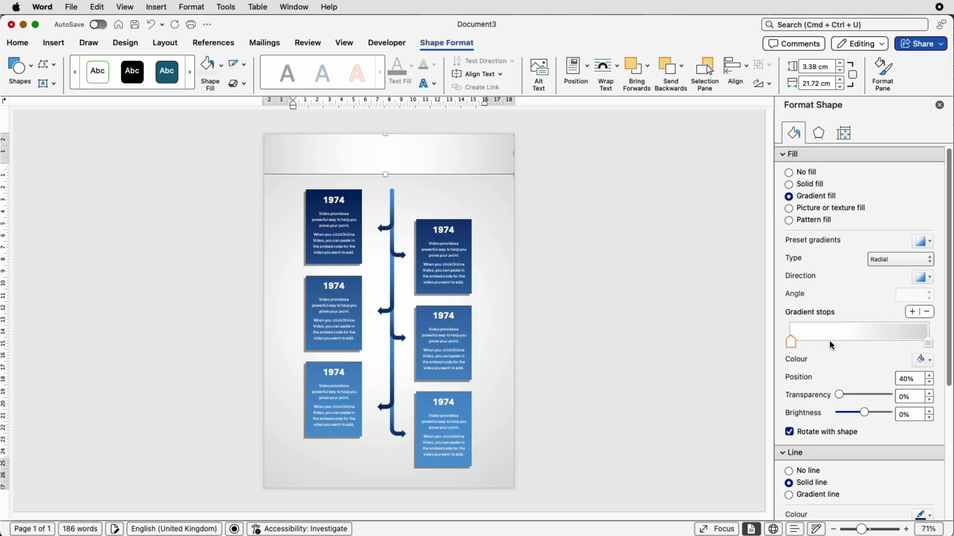
Make the header band slightly taller, 3.73 cm, and remove its outline
left_click_drag(385, 175, 385, 180)
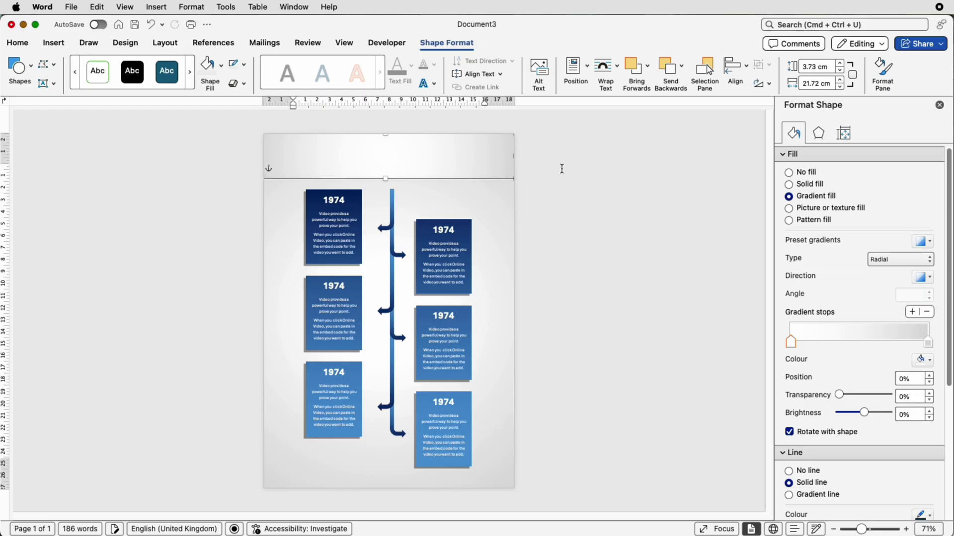
left_click(561, 169)
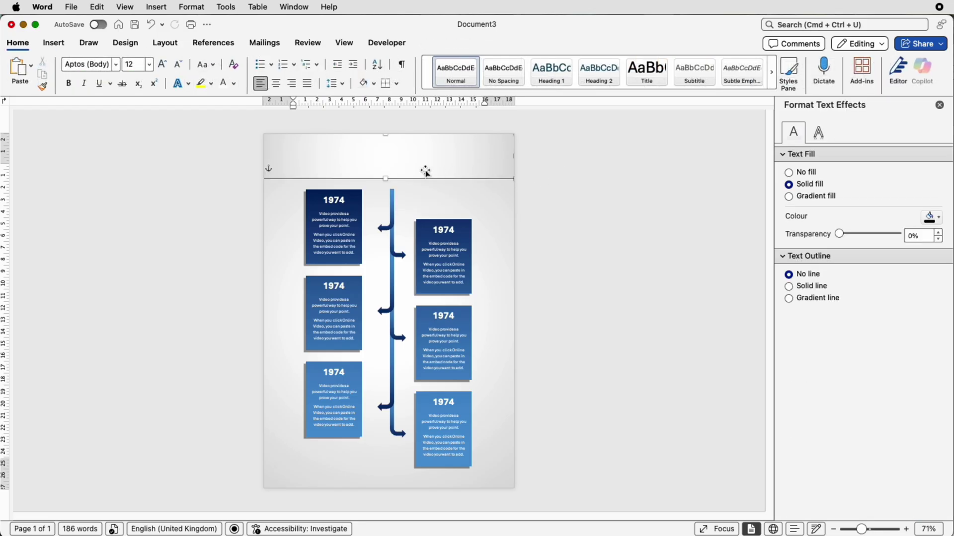
left_click(403, 172)
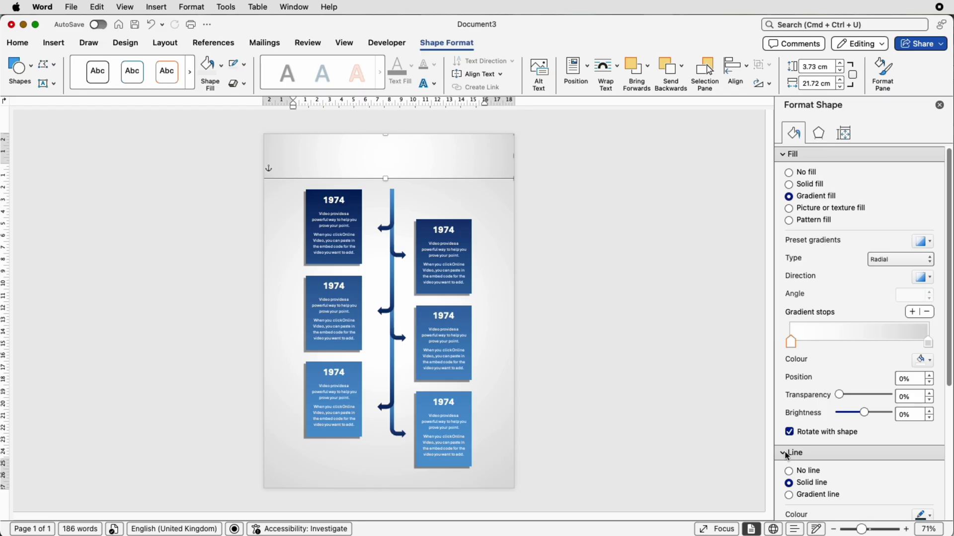
left_click(789, 471)
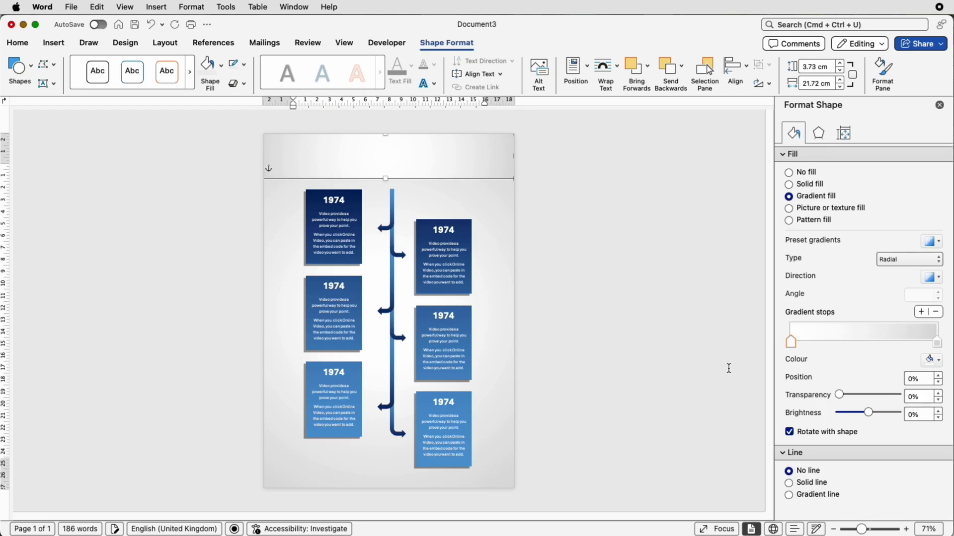
Insert first-style WordArt at the top of the page reading 'TIMELINE'
left_click(590, 204)
left_click(54, 43)
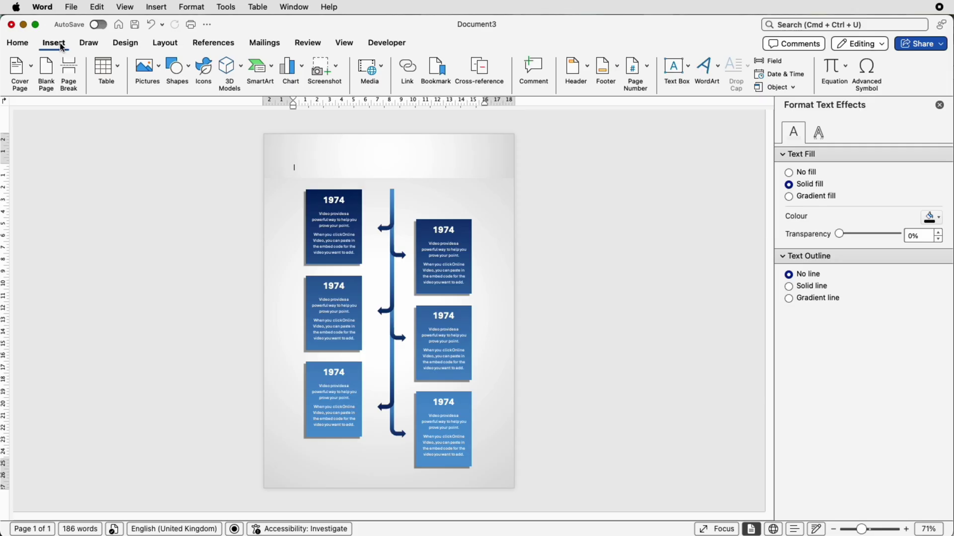
left_click(713, 73)
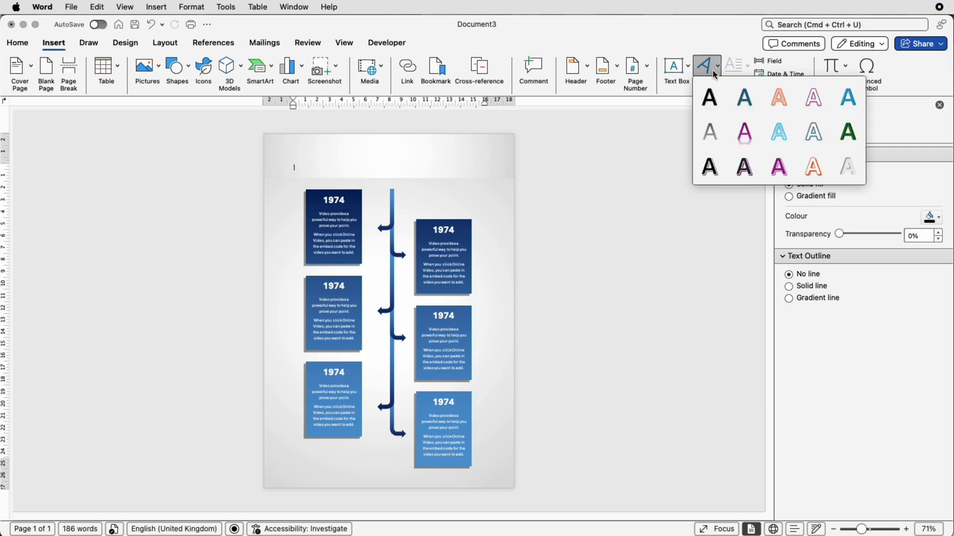
left_click(709, 101)
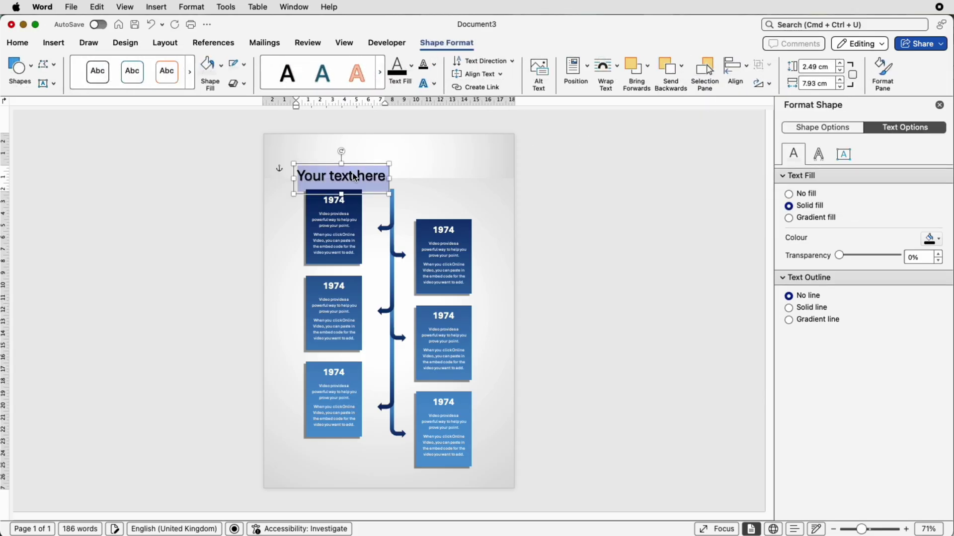
left_click_drag(361, 176, 406, 147)
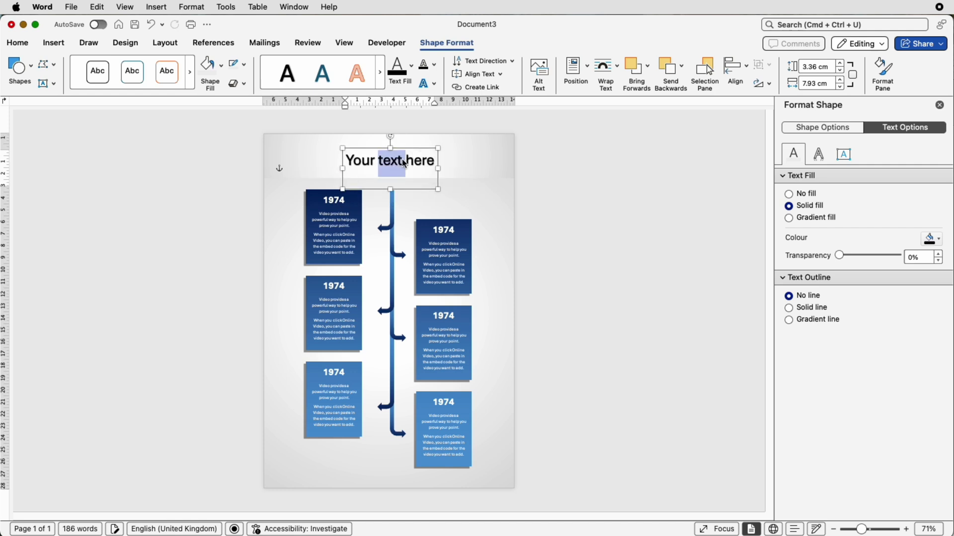
triple_click(405, 162)
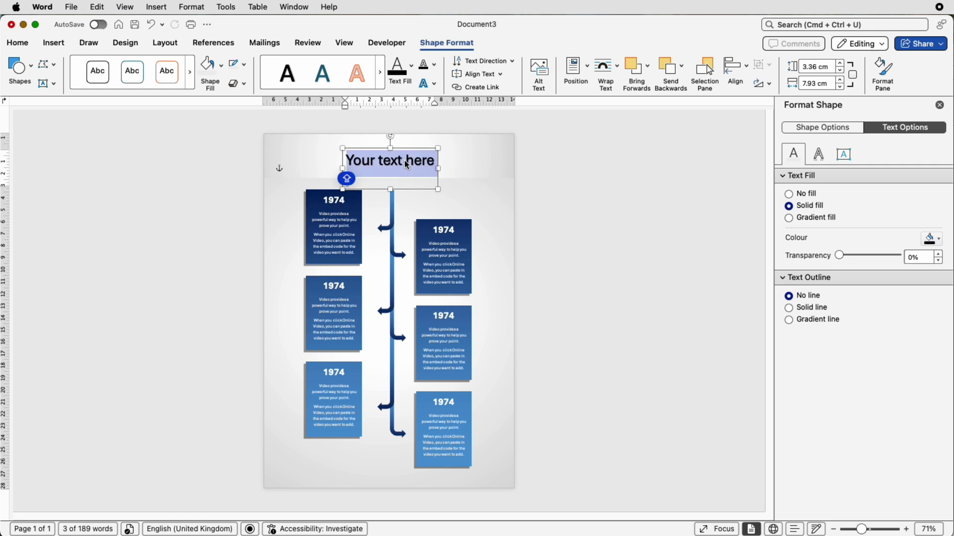
type("TIMELINE")
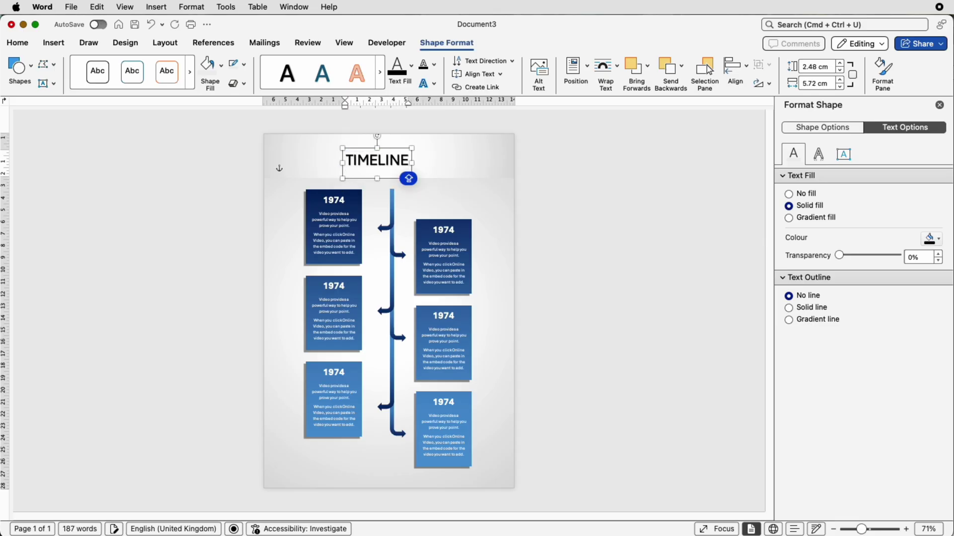
Format 'TIMELINE' as bold, blue, 72 pt
left_click(369, 162)
double_click(369, 162)
left_click(19, 42)
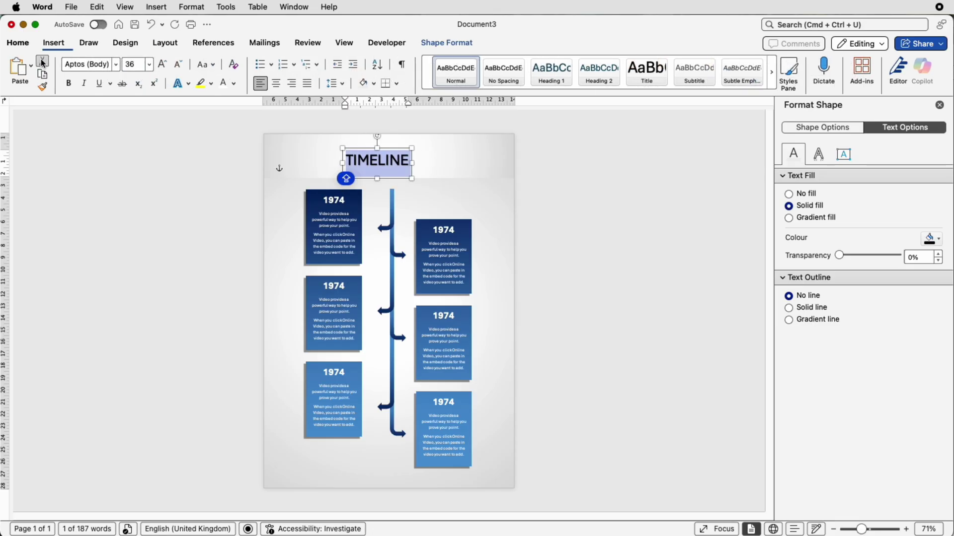
left_click(69, 83)
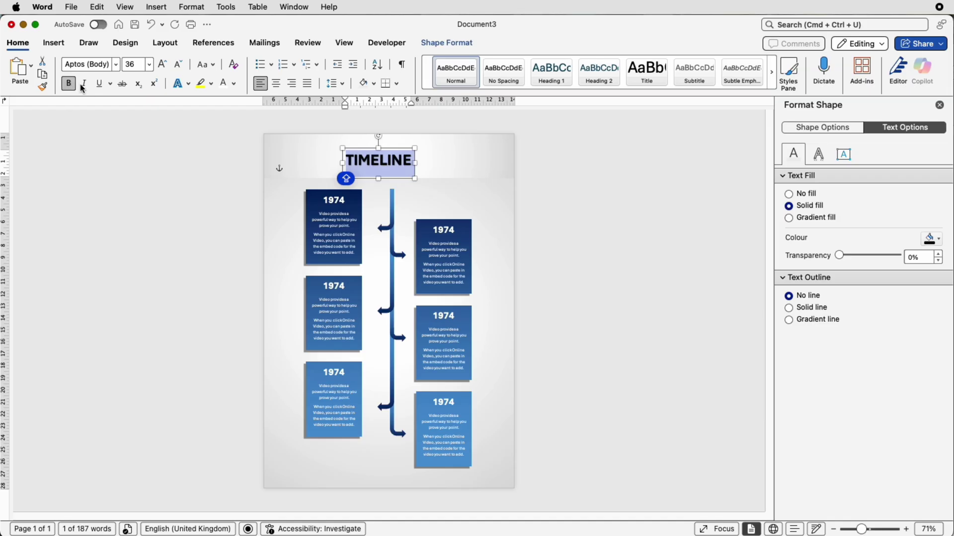
left_click(233, 84)
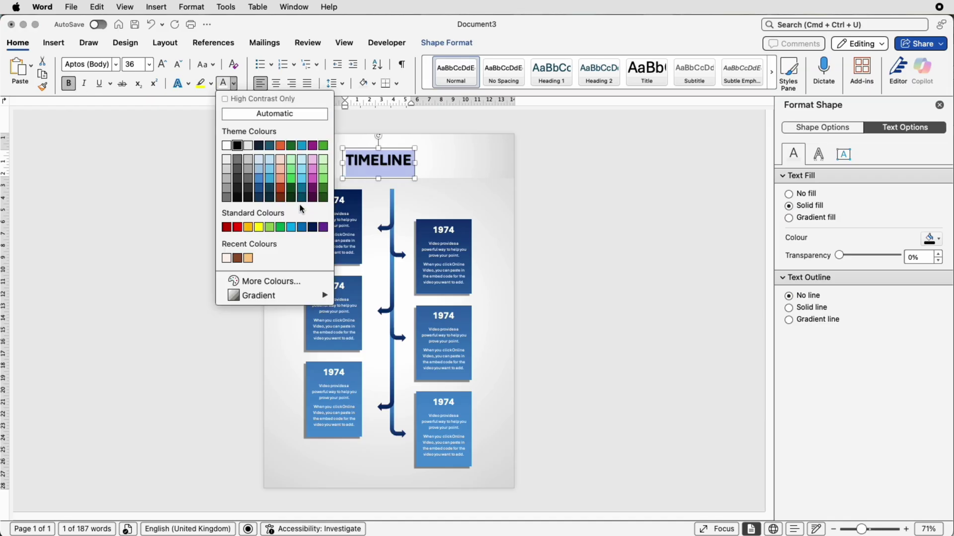
left_click(302, 227)
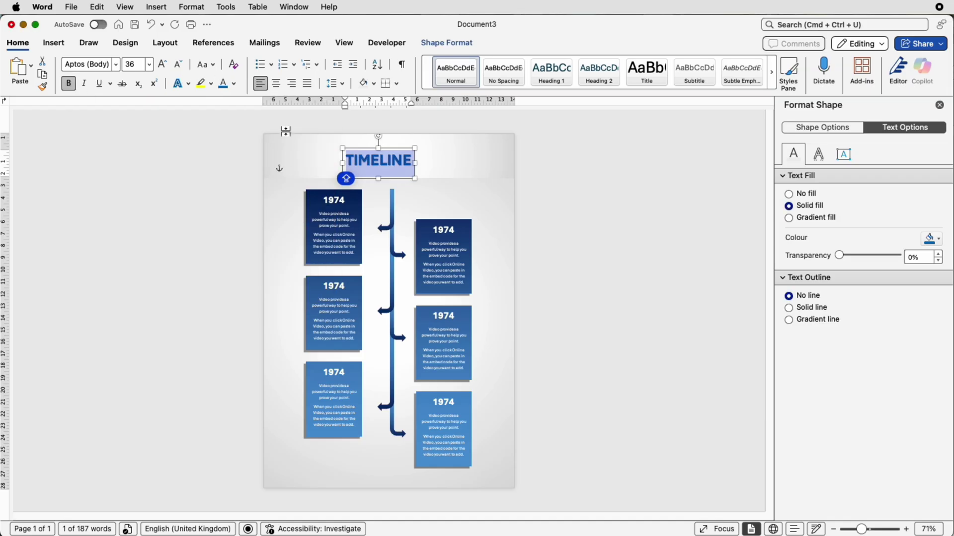
left_click(164, 68)
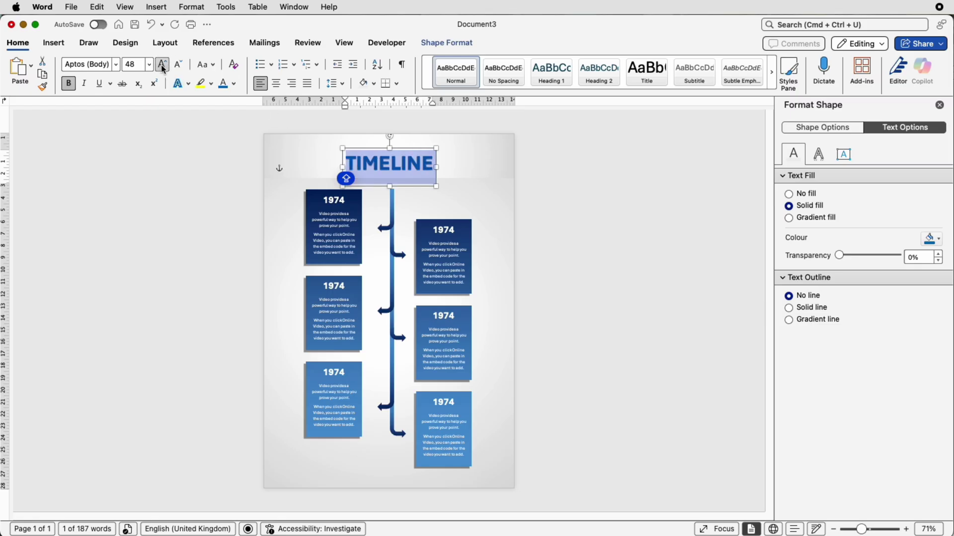
left_click(164, 69)
Move the TIMELINE box up over the header band and centre it horizontally on the page
mouse_move(412, 145)
left_mouse_down()
mouse_move(404, 133)
mouse_move(405, 141)
left_mouse_up()
left_click(446, 43)
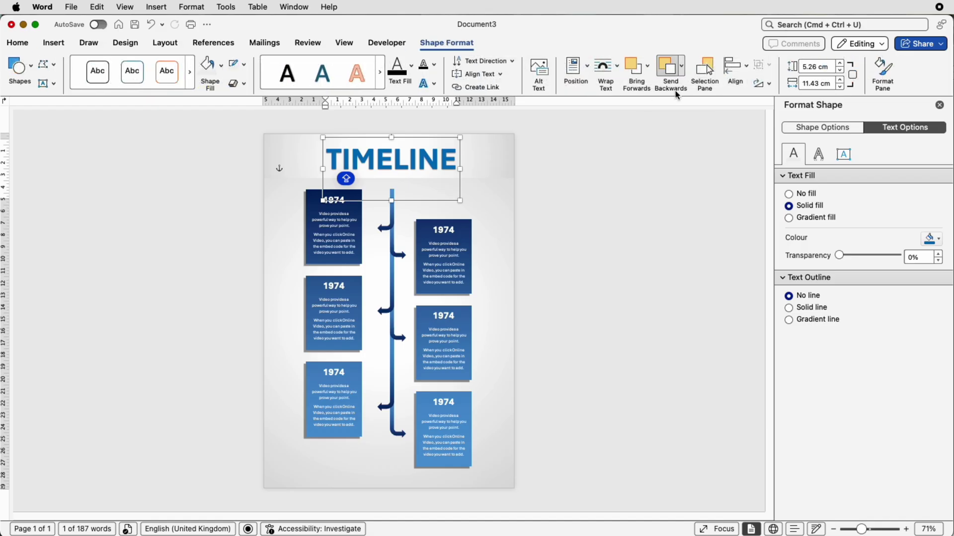
left_click(739, 79)
left_click(745, 116)
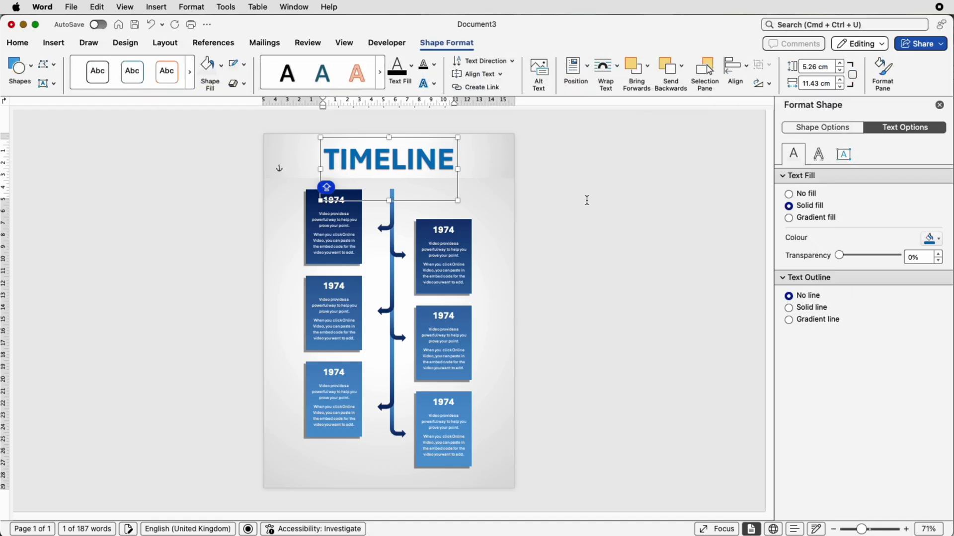
left_click(586, 201)
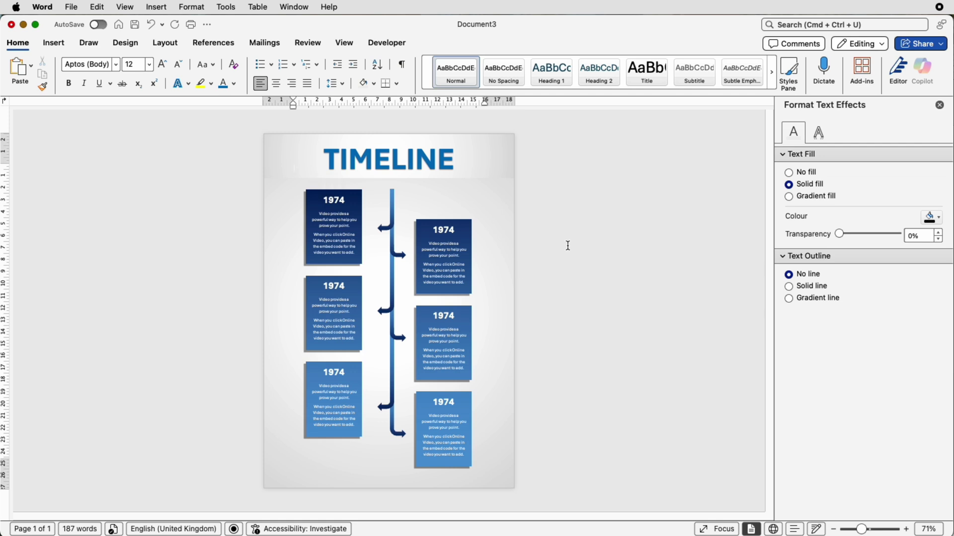
left_click(71, 8)
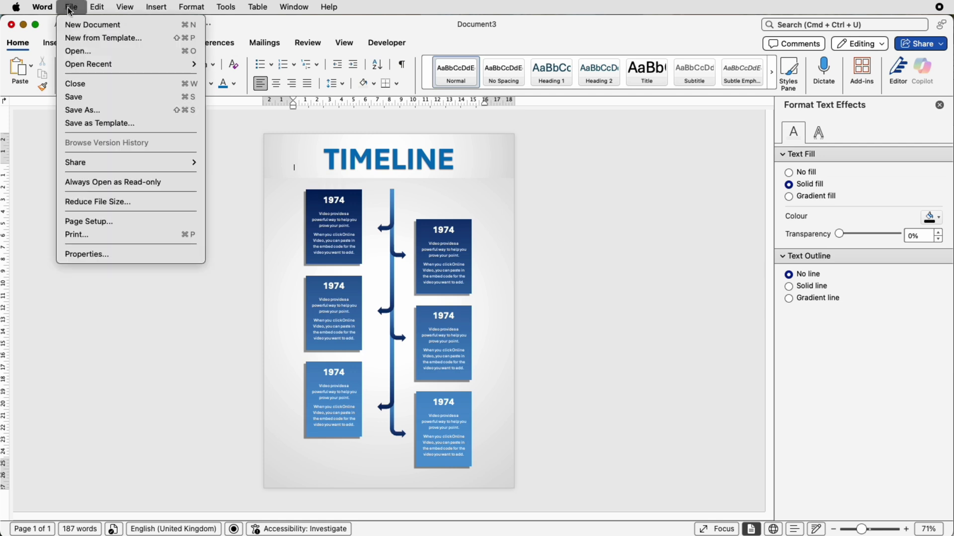
left_click(86, 110)
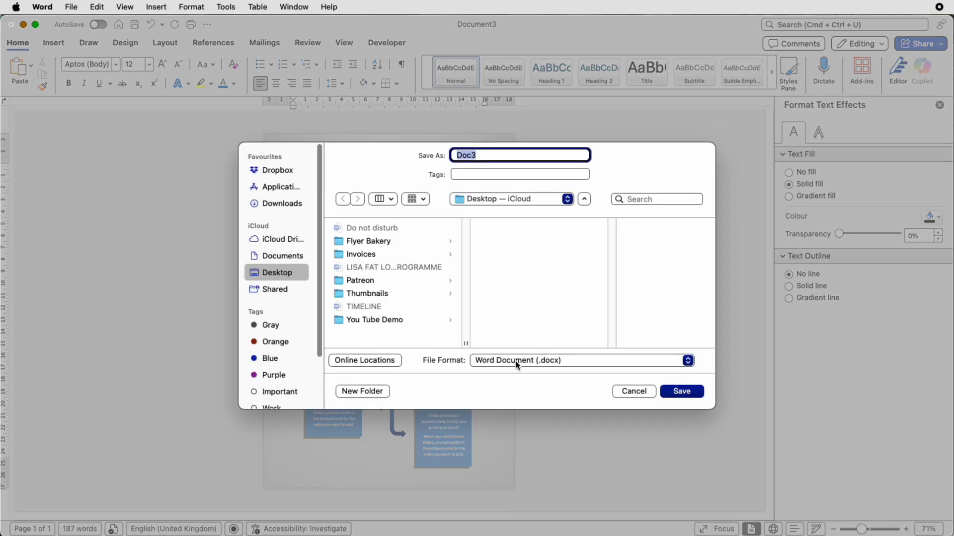
left_click(514, 362)
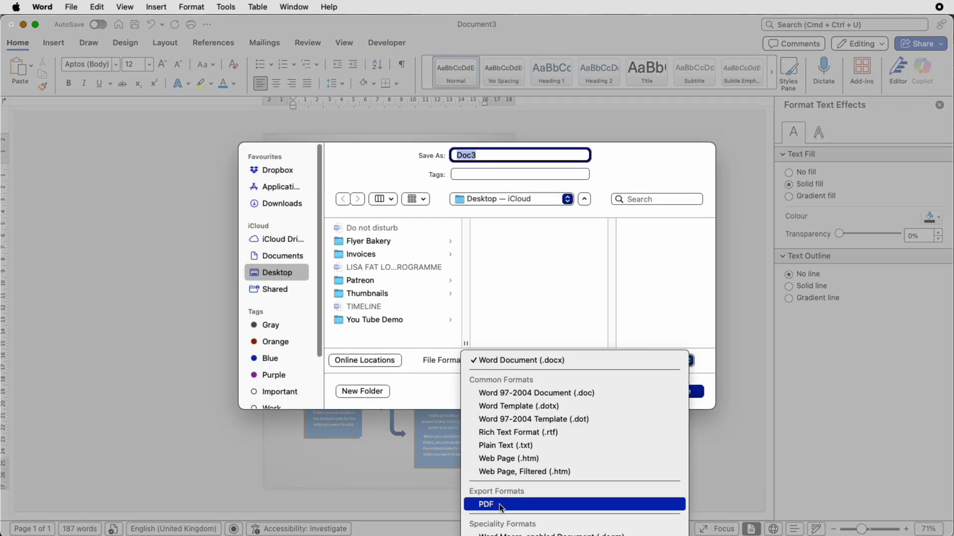
left_click(740, 476)
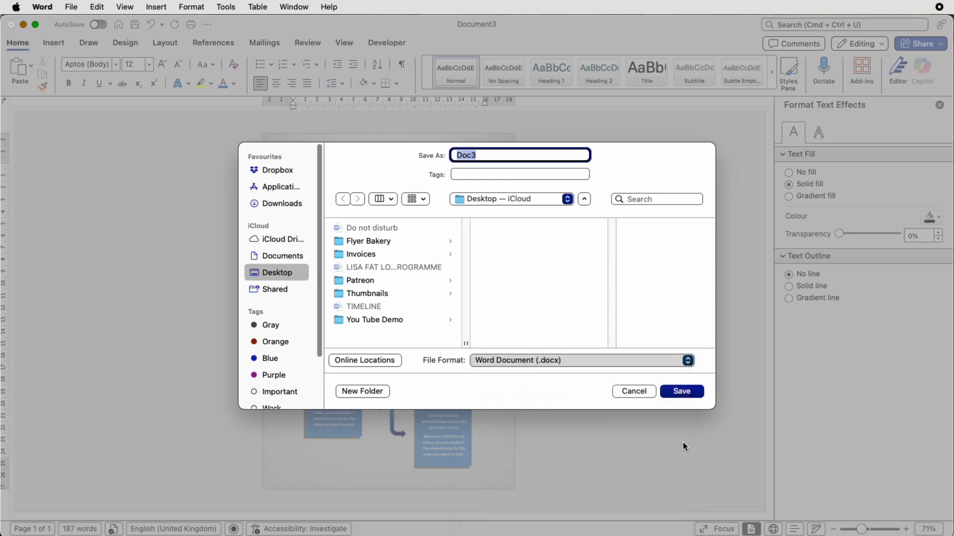
left_click(630, 392)
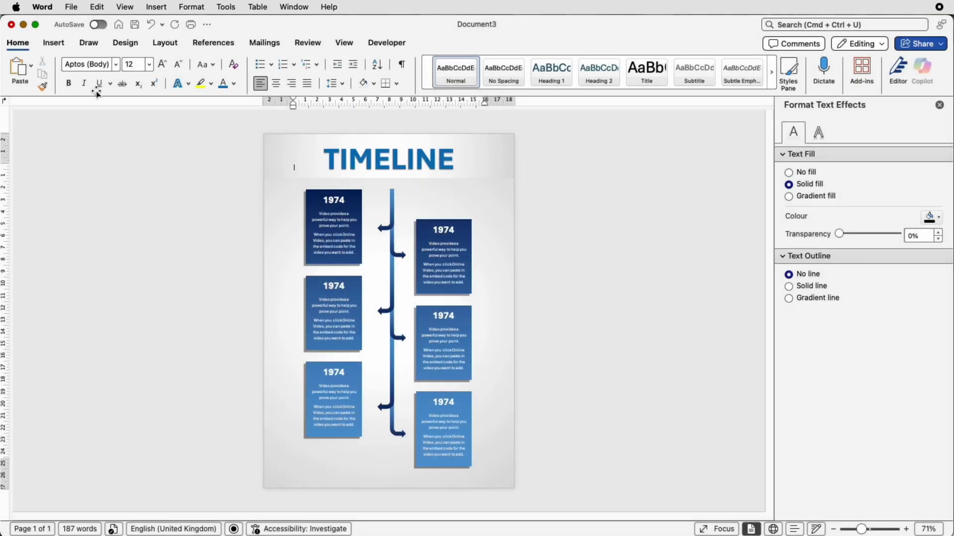
left_click(71, 7)
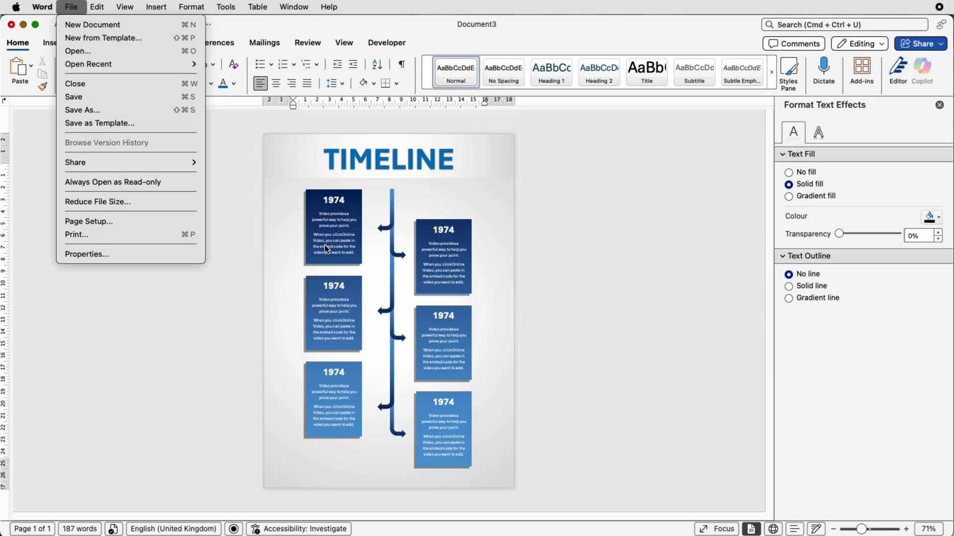
left_click(563, 271)
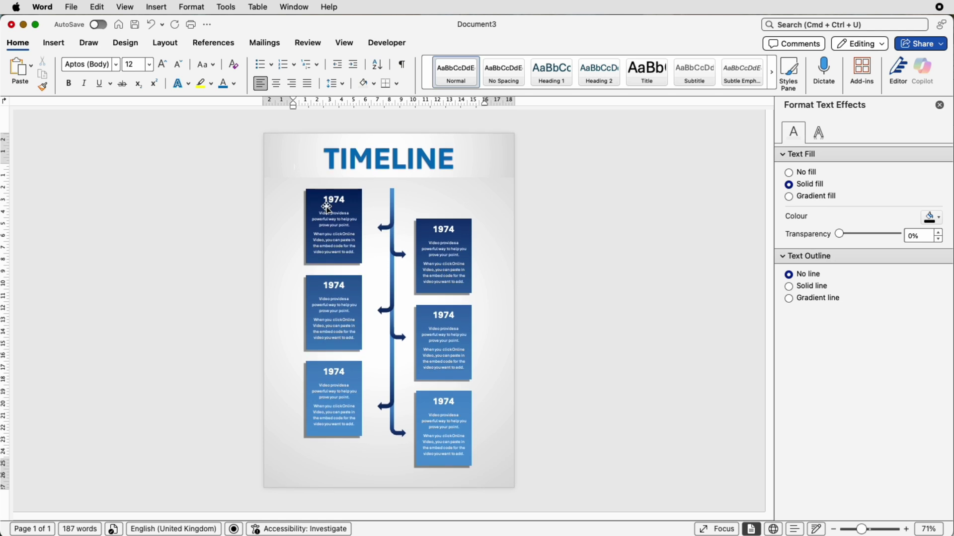
left_click(149, 64)
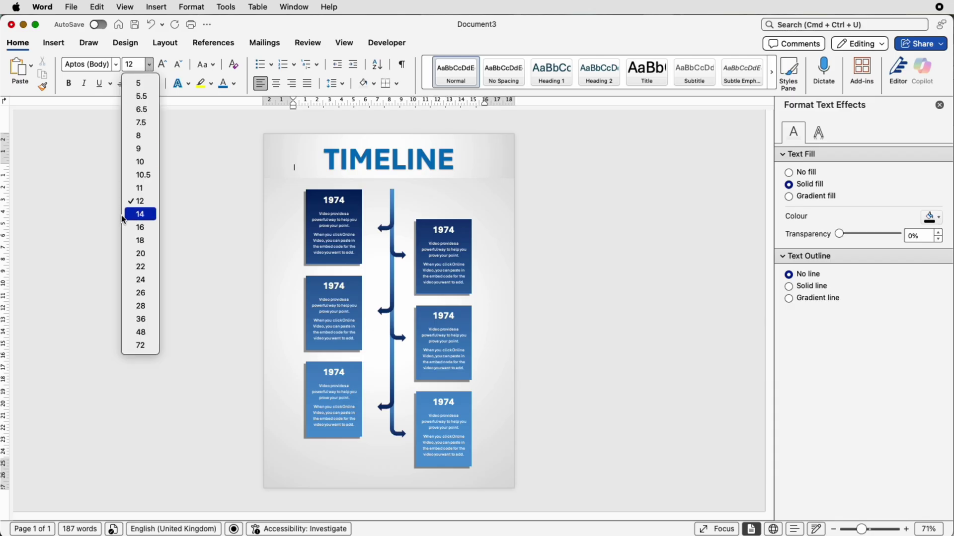
left_click(189, 249)
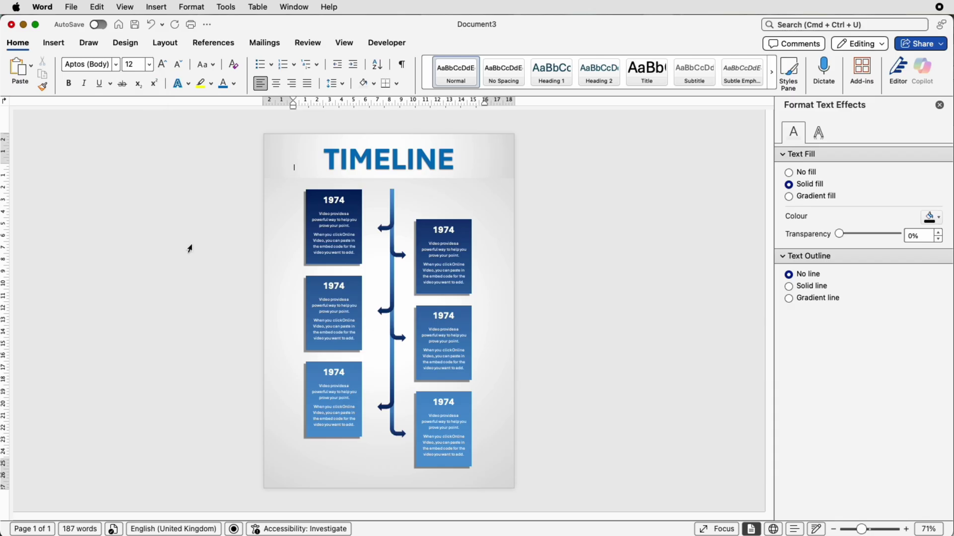